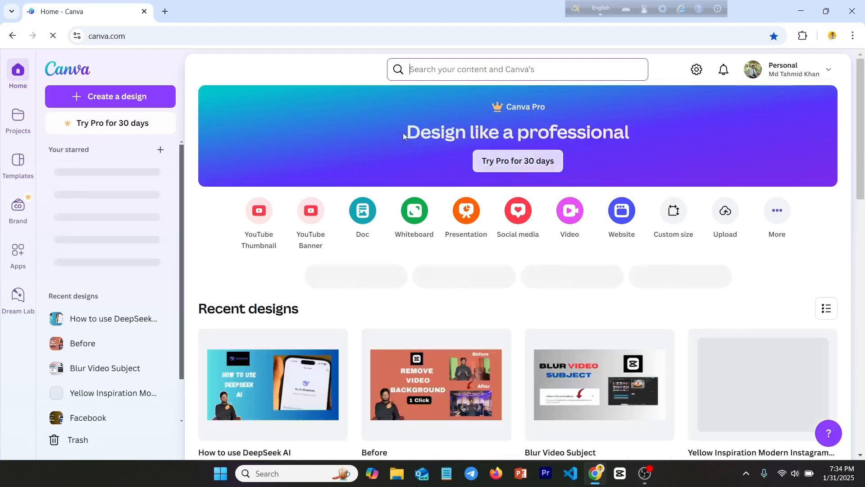
Search for "youtube thum" and open the YouTube Thumbnail 1280 × 720 px template category
{"action": "left_click", "coordinate": [434, 69]}
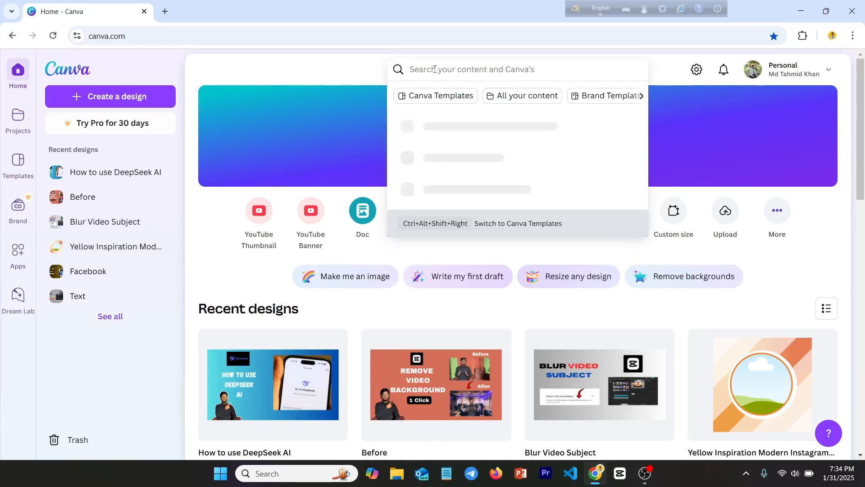
{"action": "type", "text": "youtube"}
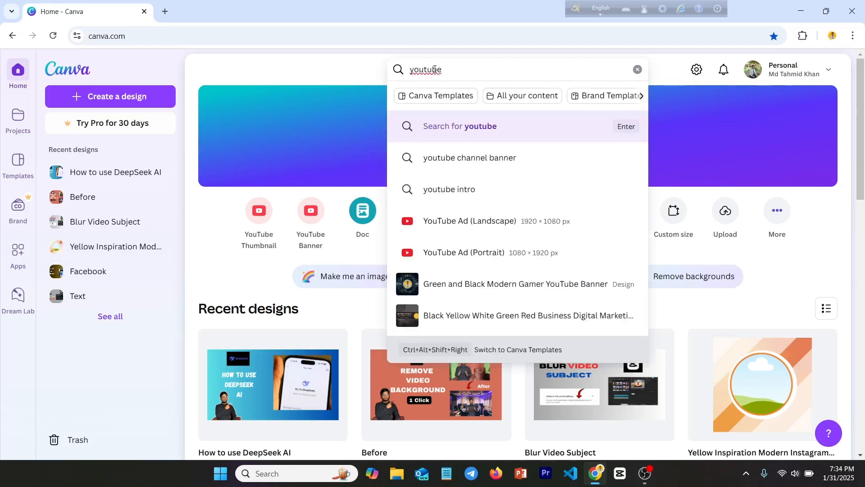
{"action": "type", "text": " thum"}
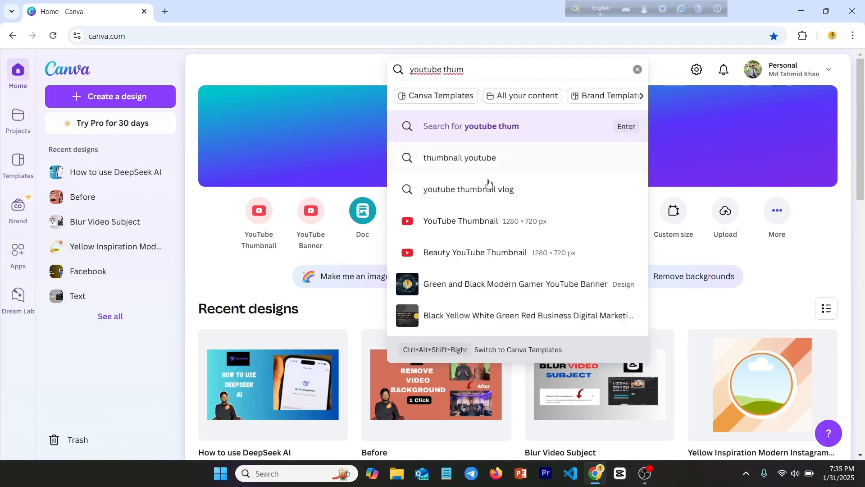
{"action": "left_click", "coordinate": [472, 222]}
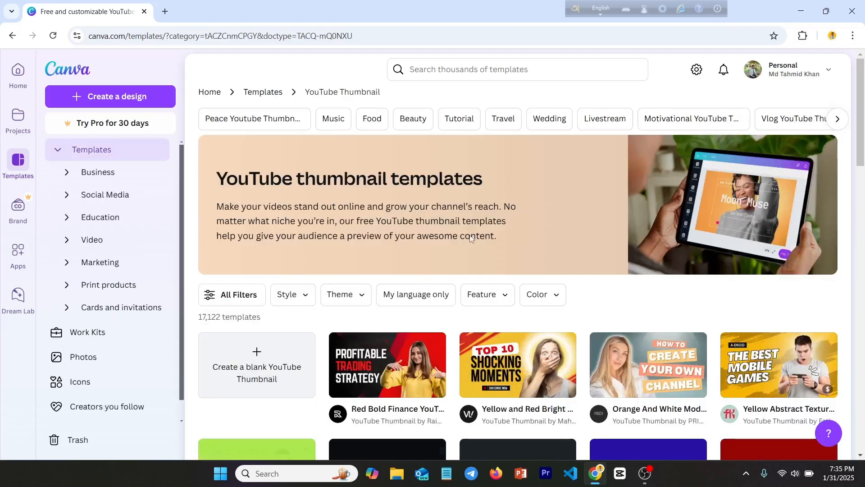
Look through the YouTube thumbnail templates and create a blank YouTube Thumbnail design
{"action": "scroll", "coordinate": [548, 154], "scroll_direction": "down", "scroll_amount": 4}
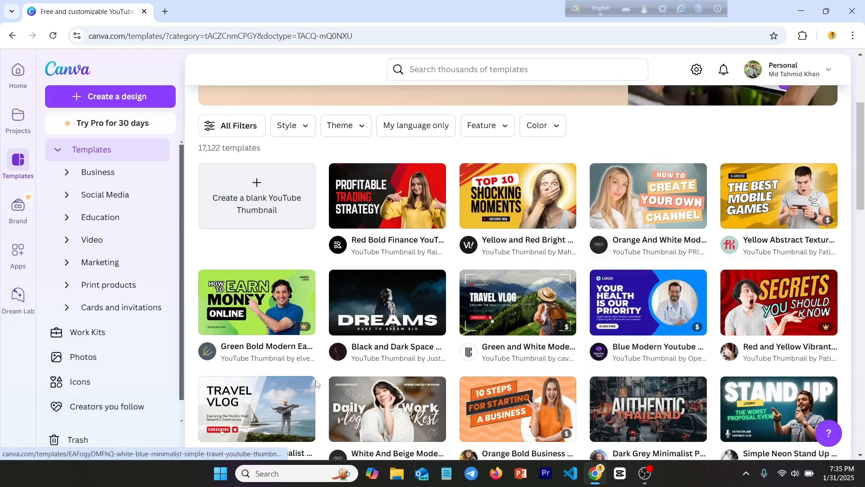
{"action": "scroll", "coordinate": [697, 310], "scroll_direction": "down", "scroll_amount": 3}
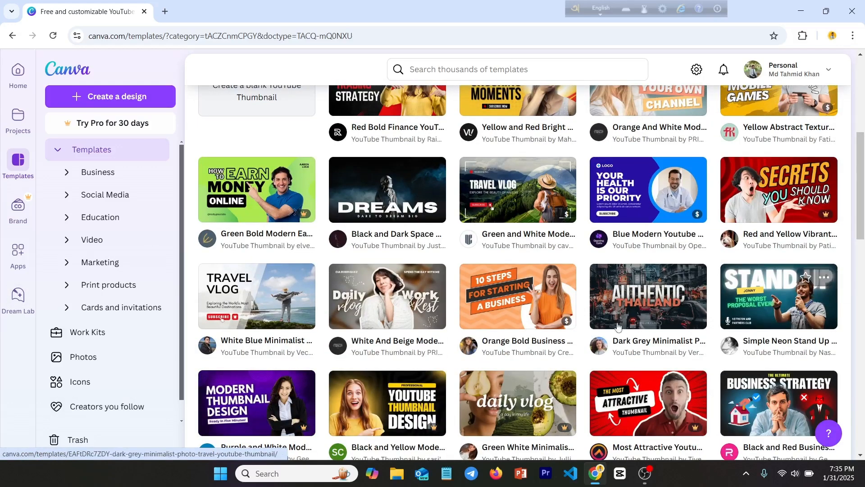
{"action": "scroll", "coordinate": [518, 288], "scroll_direction": "up", "scroll_amount": 5}
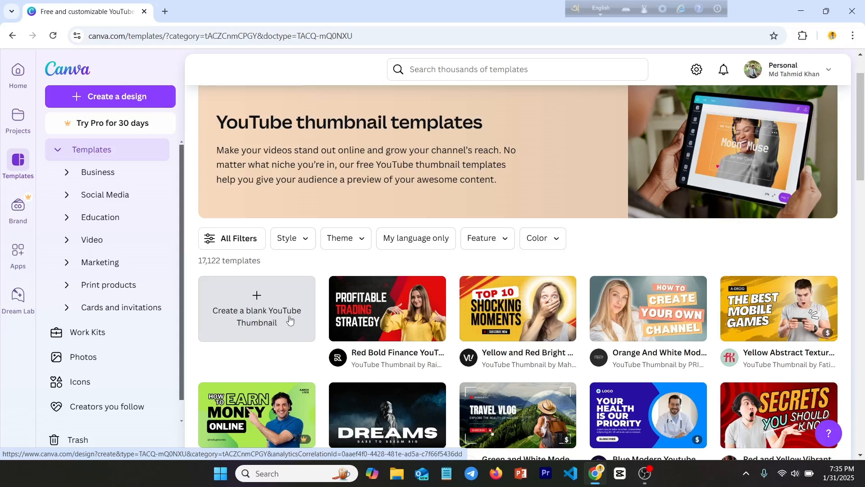
{"action": "left_click", "coordinate": [261, 309]}
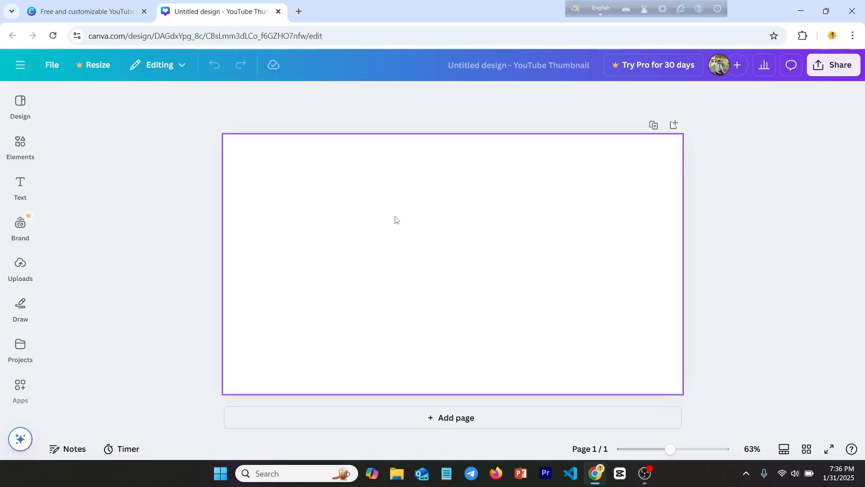
{"action": "left_click", "coordinate": [14, 267]}
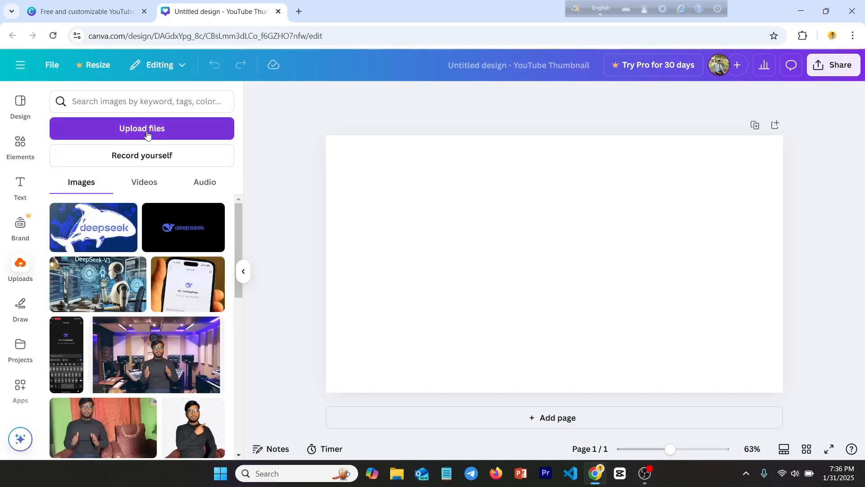
{"action": "left_click", "coordinate": [147, 133]}
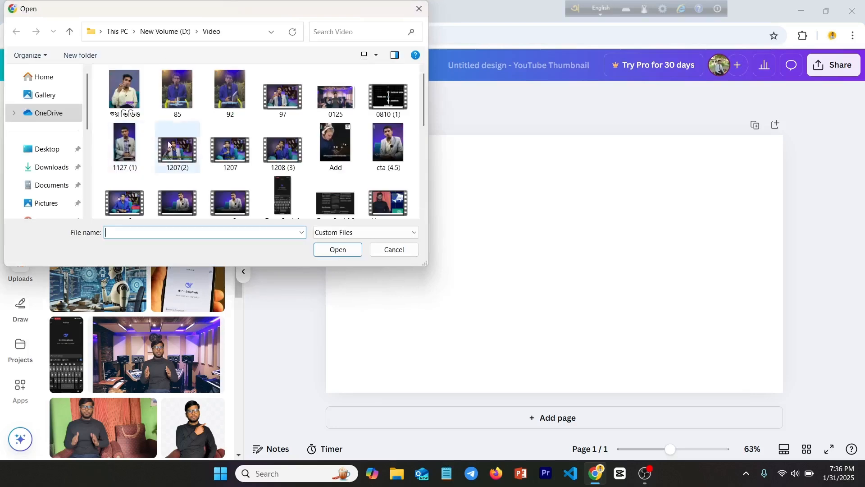
{"action": "scroll", "coordinate": [40, 126], "scroll_direction": "down", "scroll_amount": 3}
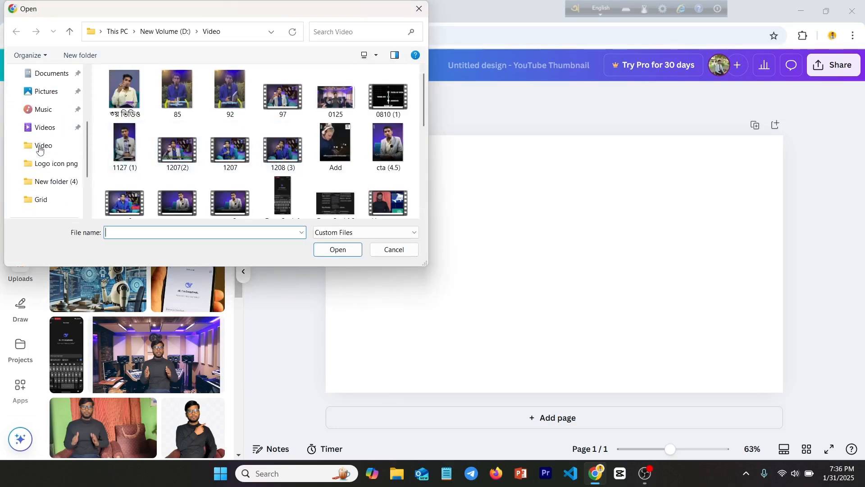
{"action": "left_click", "coordinate": [50, 152]}
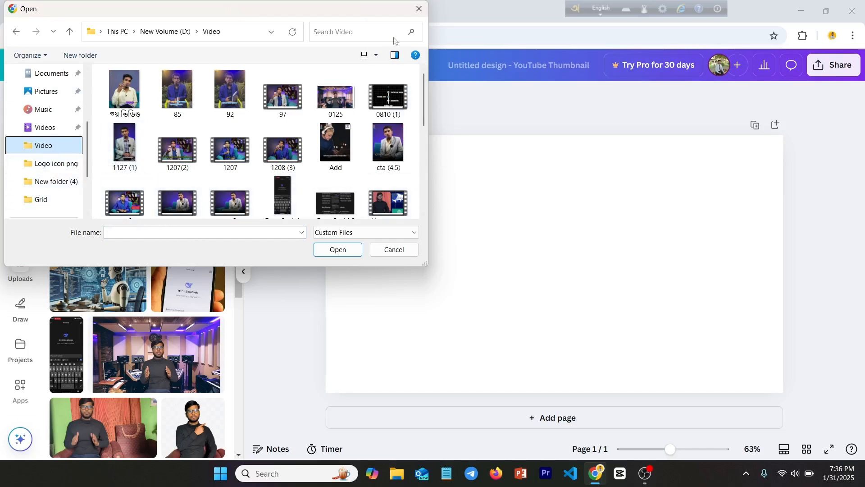
{"action": "left_click", "coordinate": [421, 8]}
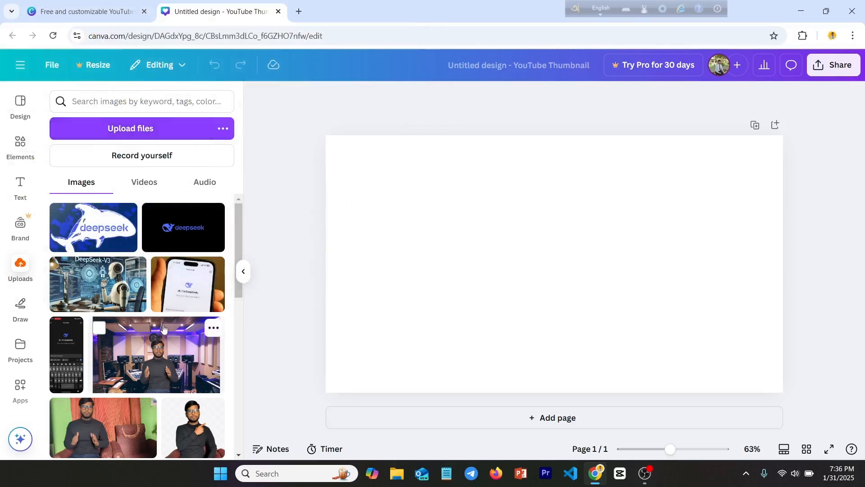
{"action": "scroll", "coordinate": [151, 297], "scroll_direction": "down", "scroll_amount": 1}
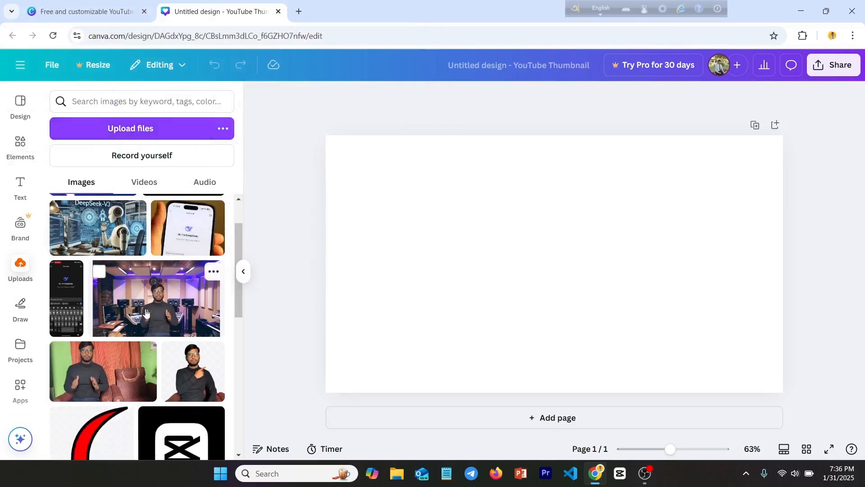
Try several gradient backgrounds on the blank page and apply the horizontal dark blue to light purple gradient
{"action": "left_click", "coordinate": [435, 256]}
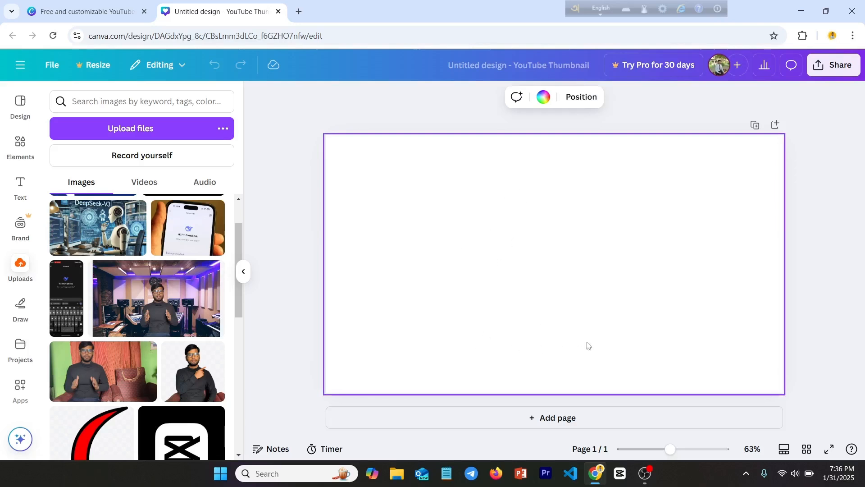
{"action": "left_click", "coordinate": [543, 103]}
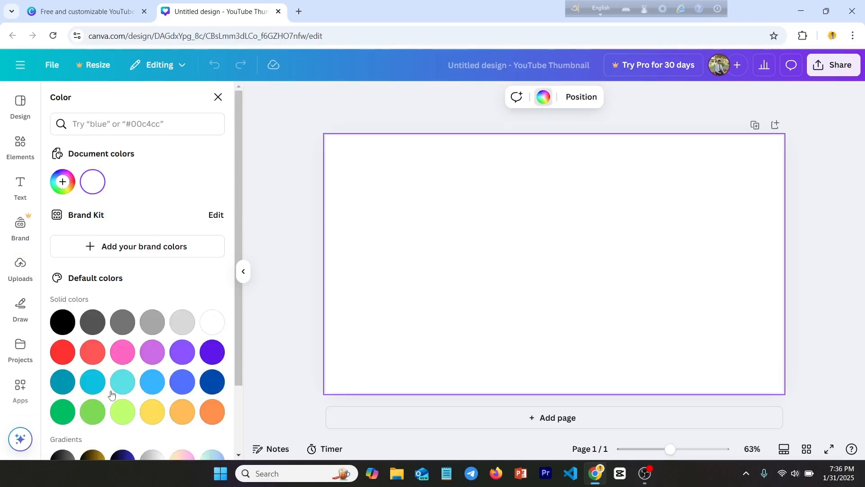
{"action": "scroll", "coordinate": [121, 337], "scroll_direction": "down", "scroll_amount": 1}
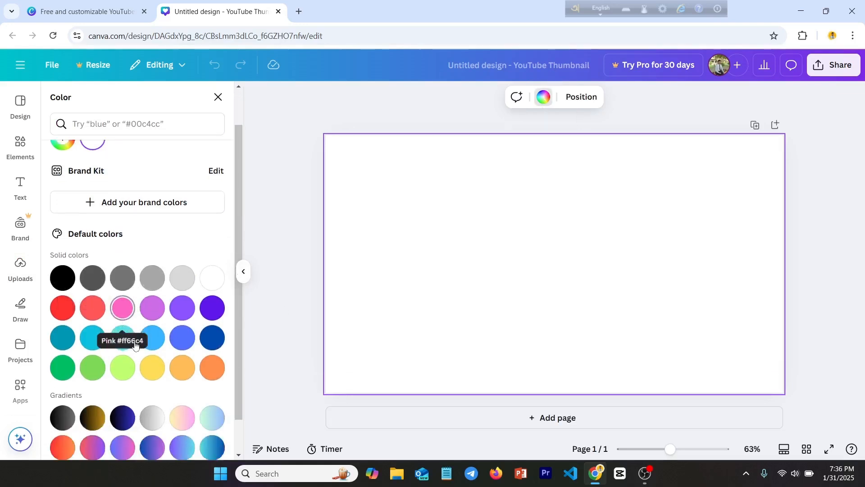
{"action": "scroll", "coordinate": [152, 290], "scroll_direction": "down", "scroll_amount": 1}
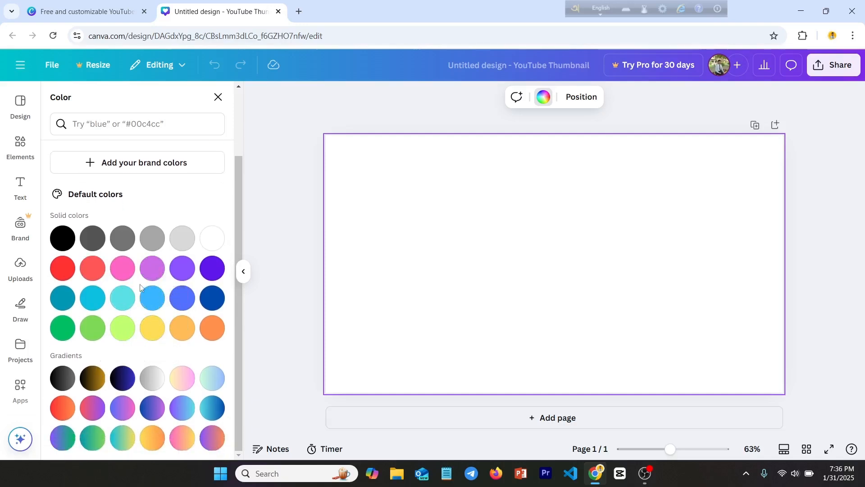
{"action": "left_click", "coordinate": [151, 413]}
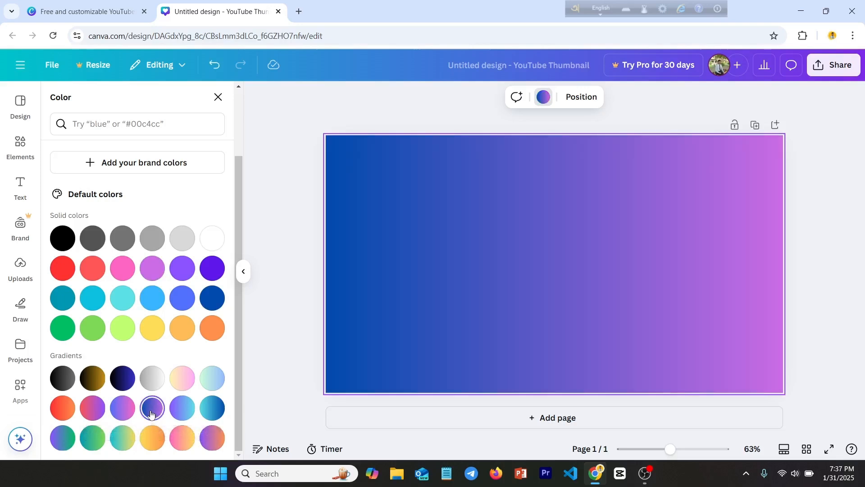
{"action": "left_click", "coordinate": [212, 408]}
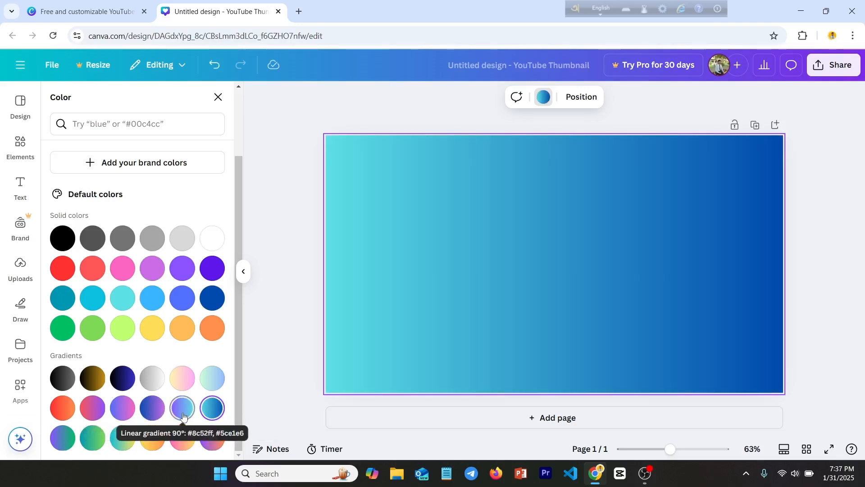
{"action": "left_click", "coordinate": [183, 416]}
{"action": "left_click", "coordinate": [150, 416]}
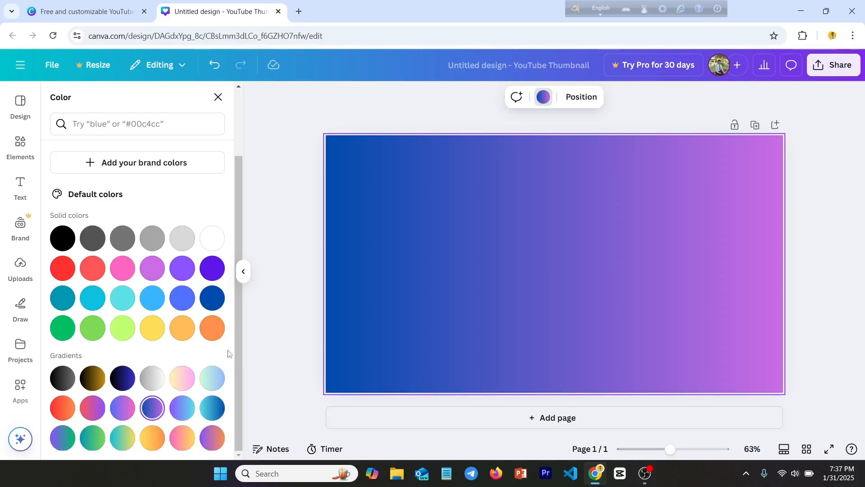
Add the uploaded photo of the man in the music studio, shrink it and place it in the page's lower right area
{"action": "left_click", "coordinate": [20, 269]}
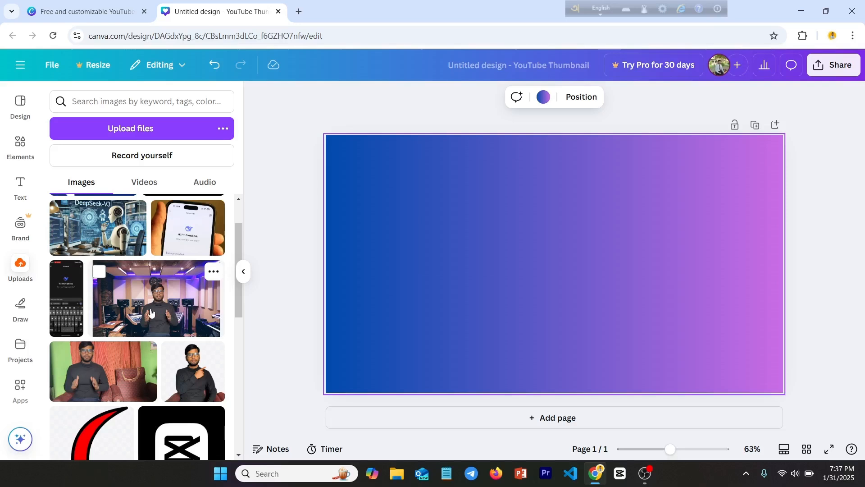
{"action": "left_click_drag", "start_coordinate": [152, 303], "coordinate": [214, 306]}
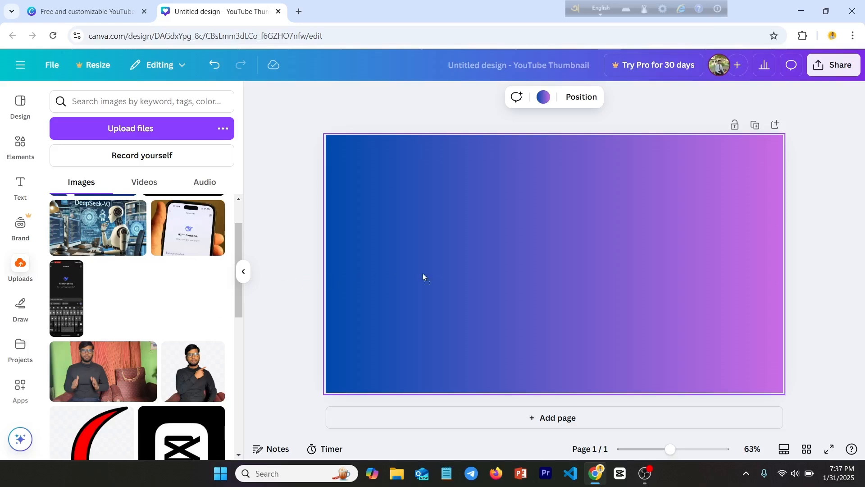
{"action": "left_click_drag", "start_coordinate": [595, 234], "coordinate": [502, 207]}
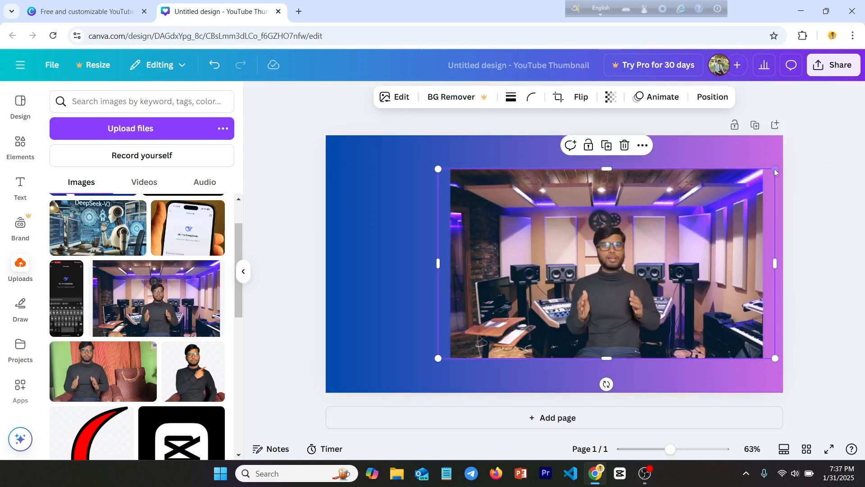
{"action": "left_click_drag", "start_coordinate": [775, 168], "coordinate": [606, 264]}
{"action": "left_click_drag", "start_coordinate": [511, 319], "coordinate": [664, 316]}
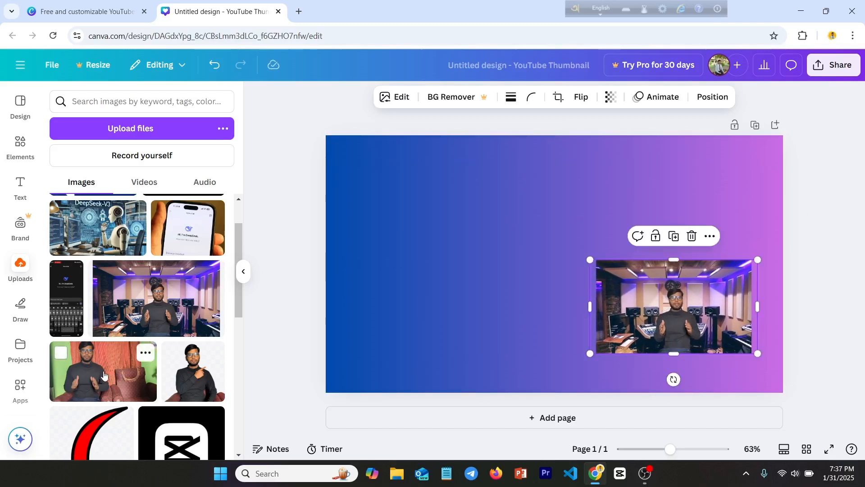
Add the uploaded photo with the red curtain, shrink it and place it directly above the studio photo
{"action": "left_click_drag", "start_coordinate": [104, 374], "coordinate": [392, 297]}
{"action": "left_click_drag", "start_coordinate": [483, 219], "coordinate": [483, 221]}
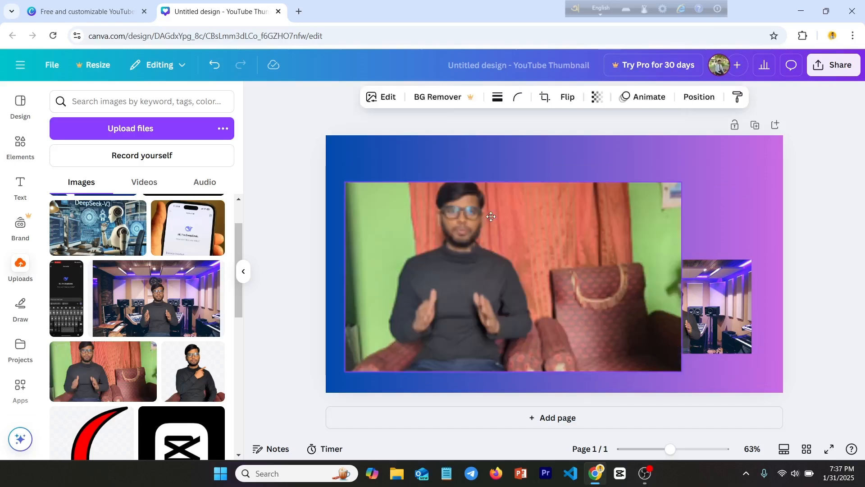
{"action": "left_click_drag", "start_coordinate": [684, 189], "coordinate": [539, 278]}
{"action": "left_click_drag", "start_coordinate": [457, 328], "coordinate": [684, 205]}
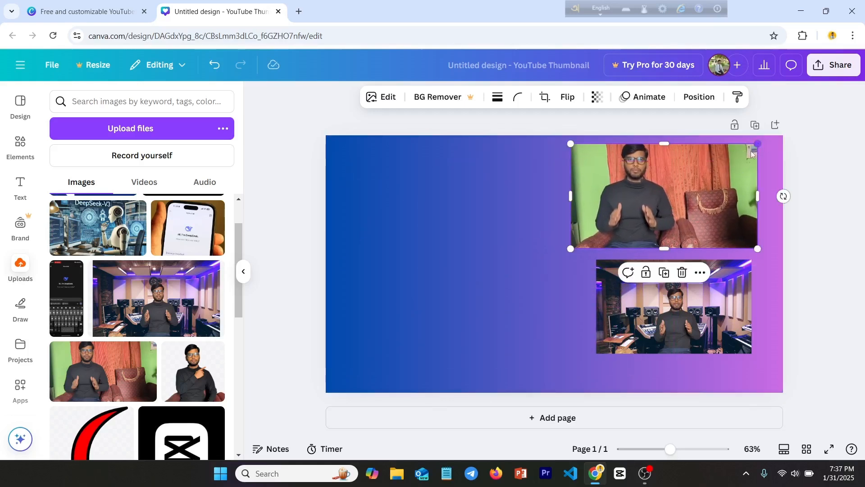
{"action": "left_click_drag", "start_coordinate": [757, 143], "coordinate": [734, 155]}
{"action": "left_click_drag", "start_coordinate": [678, 205], "coordinate": [699, 199]}
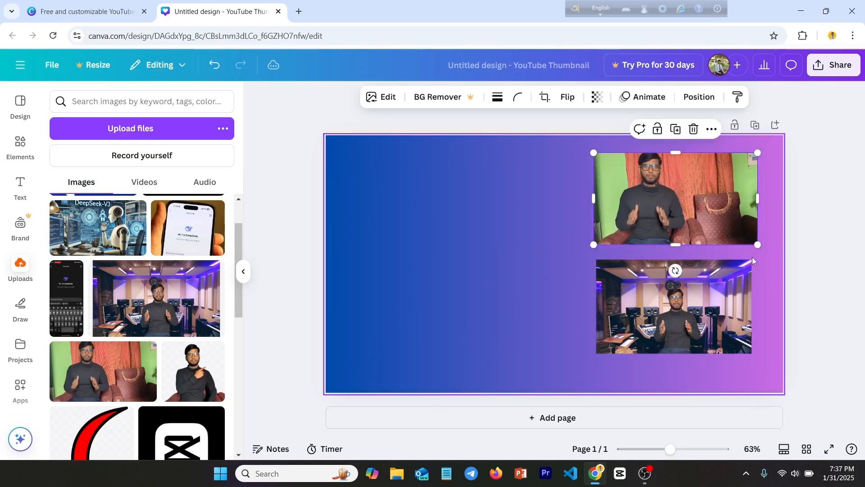
Shrink both photos slightly to a similar width and stack them with a gap along the page's right side
{"action": "left_click", "coordinate": [720, 288]}
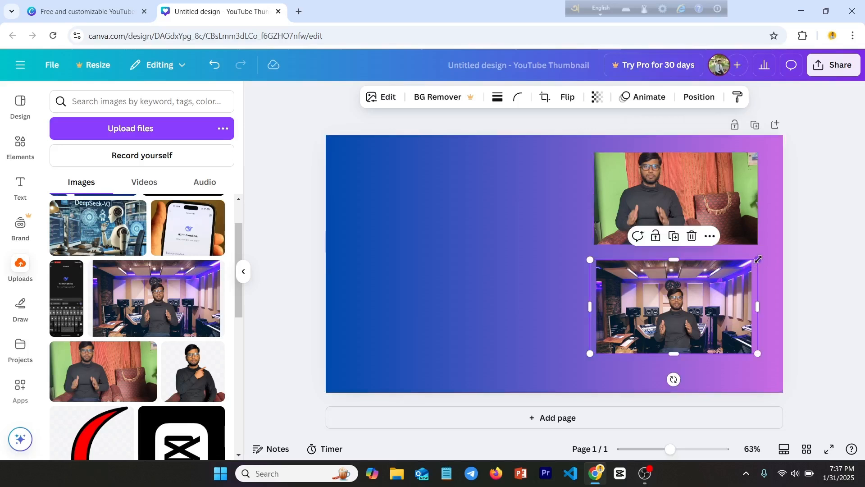
{"action": "left_click_drag", "start_coordinate": [758, 259], "coordinate": [750, 264]}
{"action": "left_click_drag", "start_coordinate": [692, 317], "coordinate": [711, 324]}
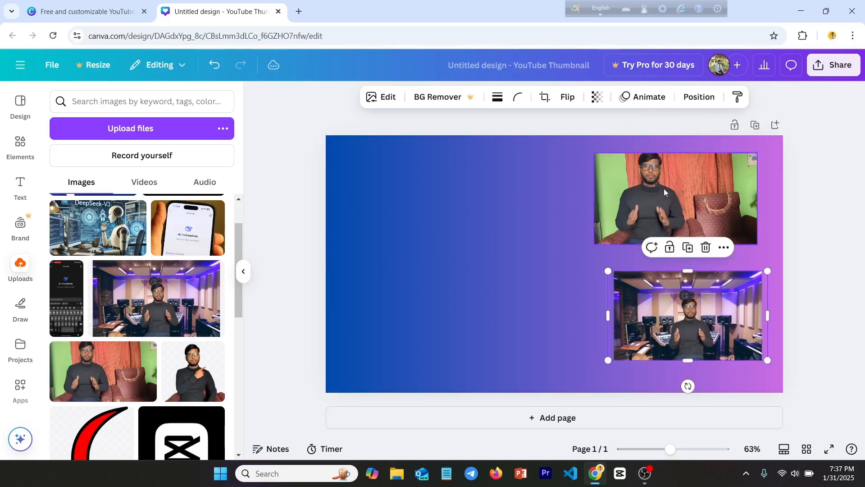
{"action": "left_click", "coordinate": [756, 157]}
{"action": "left_click_drag", "start_coordinate": [758, 156], "coordinate": [741, 161]}
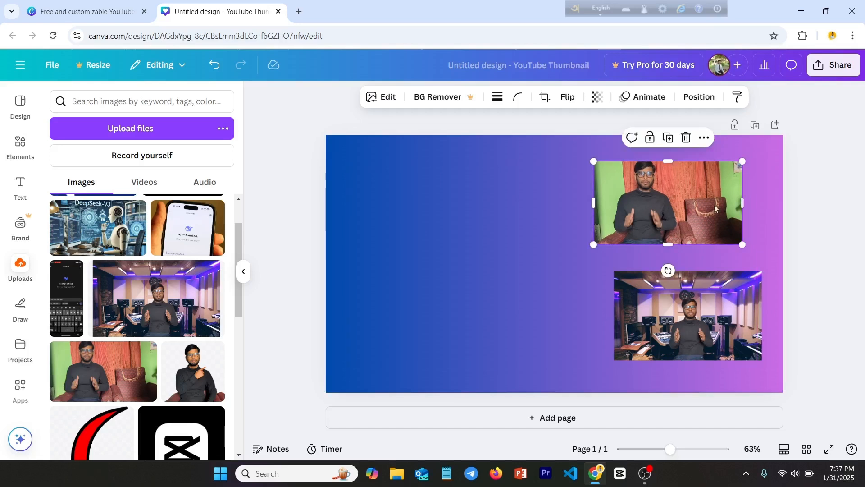
{"action": "left_click_drag", "start_coordinate": [673, 207], "coordinate": [687, 207]}
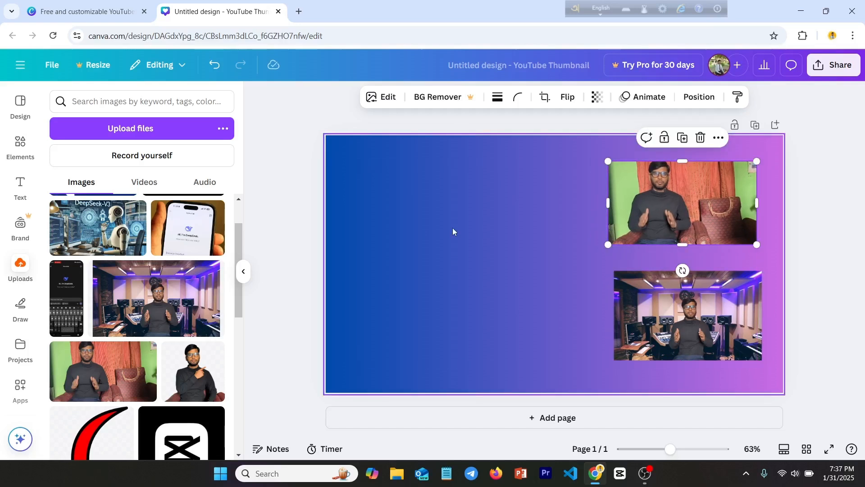
Add a text box to the page and replace its placeholder with "VIdeo Background remove"
{"action": "left_click", "coordinate": [410, 223]}
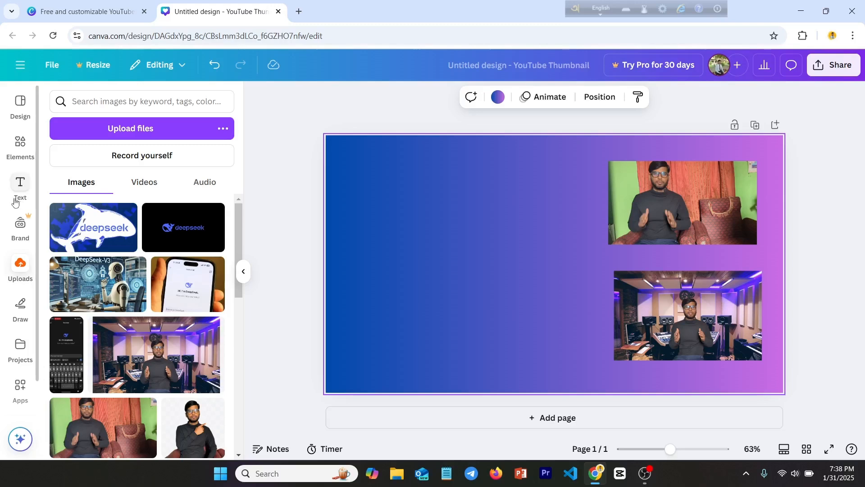
{"action": "left_click", "coordinate": [20, 185]}
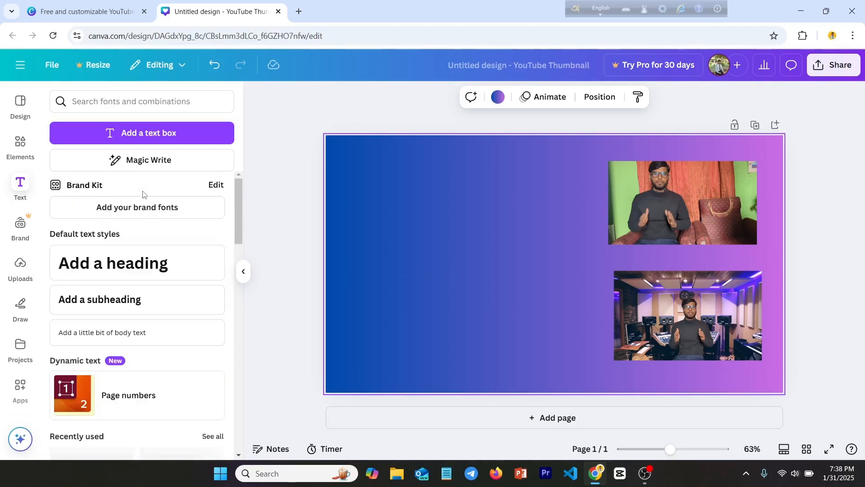
{"action": "left_click", "coordinate": [161, 133]}
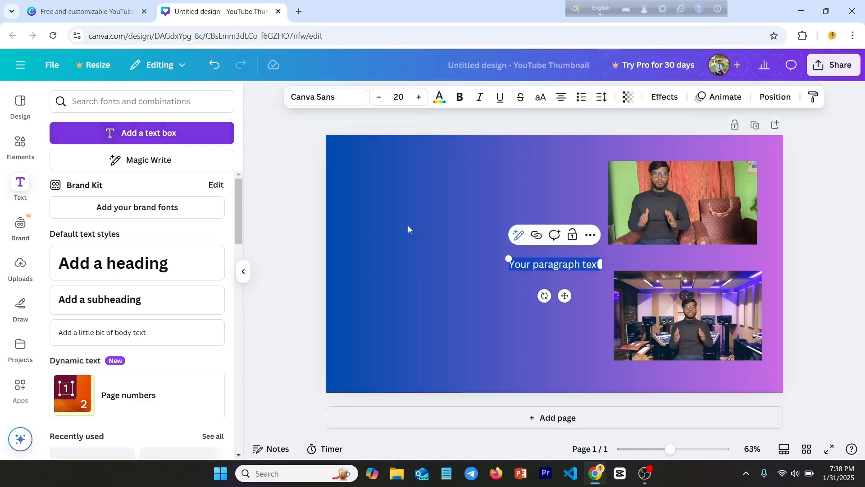
{"action": "left_click", "coordinate": [598, 264]}
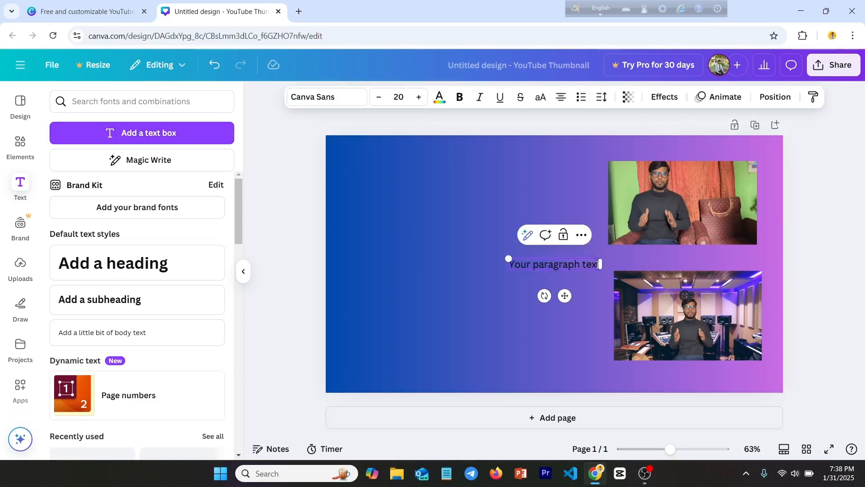
{"action": "key", "text": "BackSpace"}
{"action": "key", "text": "BackSpace"}
{"action": "key", "text": "BackSpace"}
{"action": "key", "text": "BackSpace"}
{"action": "key", "text": "BackSpace"}
{"action": "key", "text": "BackSpace"}
{"action": "key", "text": "BackSpace"}
{"action": "key", "text": "BackSpace"}
{"action": "key", "text": "BackSpace"}
{"action": "key", "text": "BackSpace"}
{"action": "key", "text": "BackSpace"}
{"action": "key", "text": "BackSpace"}
{"action": "key", "text": "BackSpace"}
{"action": "key", "text": "BackSpace"}
{"action": "key", "text": "BackSpace"}
{"action": "key", "text": "BackSpace"}
{"action": "key", "text": "BackSpace"}
{"action": "key", "text": "BackSpace"}
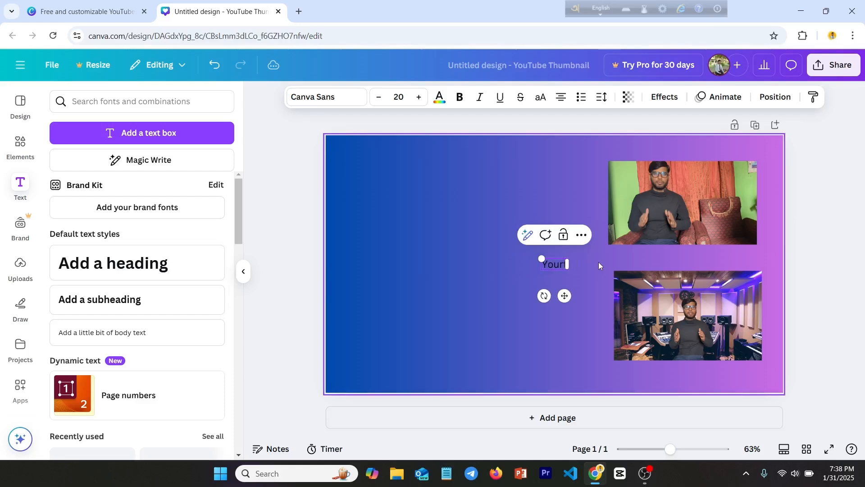
{"action": "key", "text": "BackSpace"}
{"action": "type", "text": "t"}
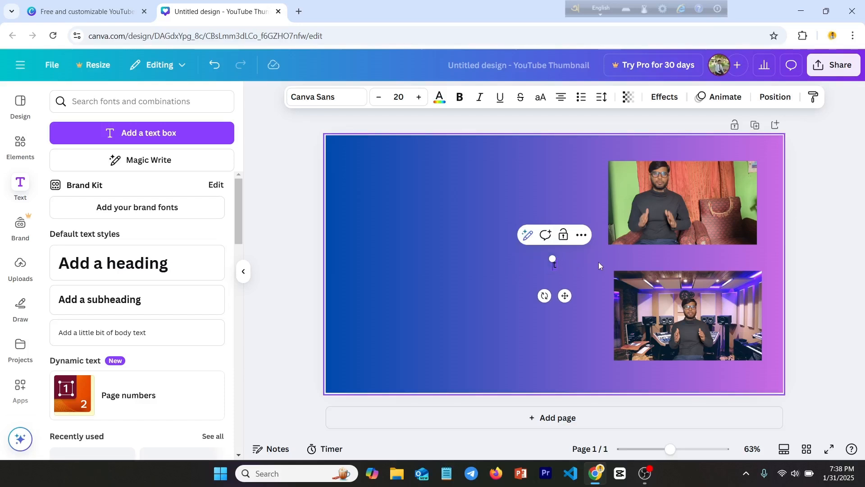
{"action": "key", "text": "BackSpace"}
{"action": "type", "text": "VIdeo1 Backg"}
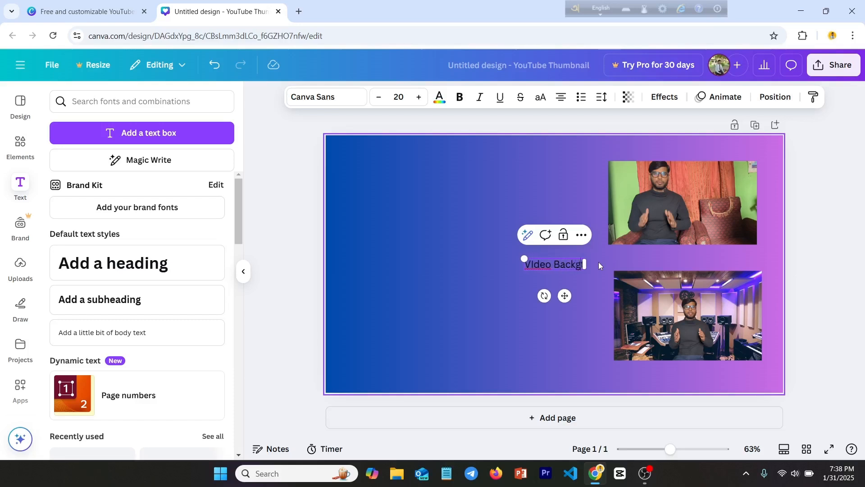
{"action": "type", "text": "round remove"}
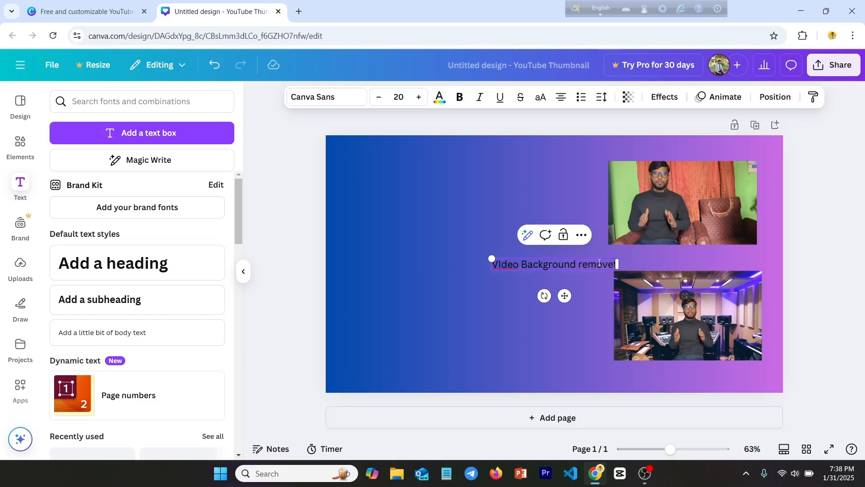
Move the text away from the photos onto the blue area and edit its last word to "removd"
{"action": "left_click_drag", "start_coordinate": [564, 296], "coordinate": [474, 290]}
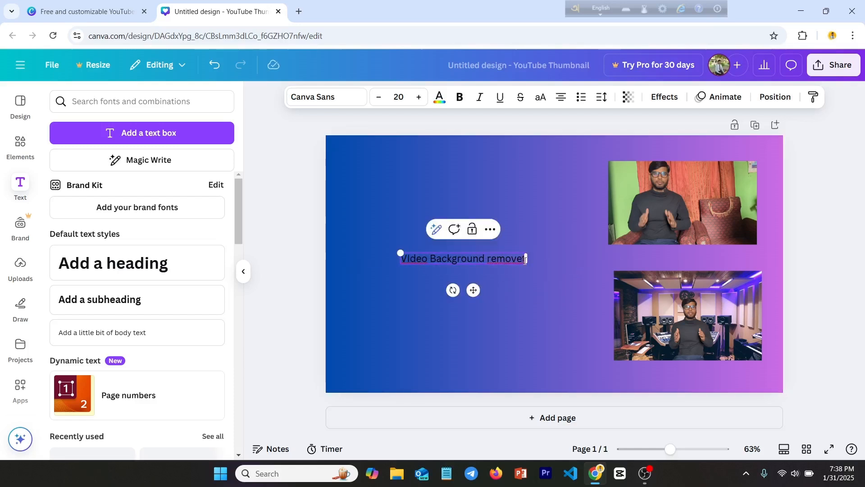
{"action": "left_click_drag", "start_coordinate": [526, 260], "coordinate": [524, 262]}
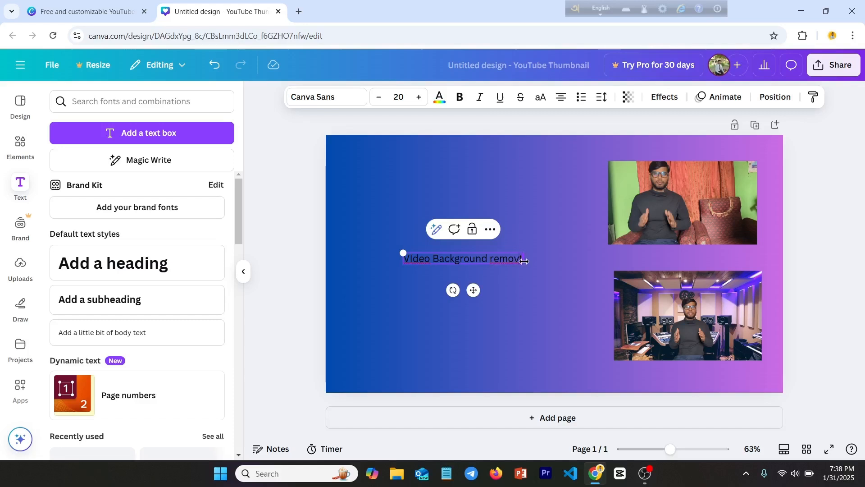
{"action": "key", "text": "BackSpace"}
{"action": "type", "text": "e"}
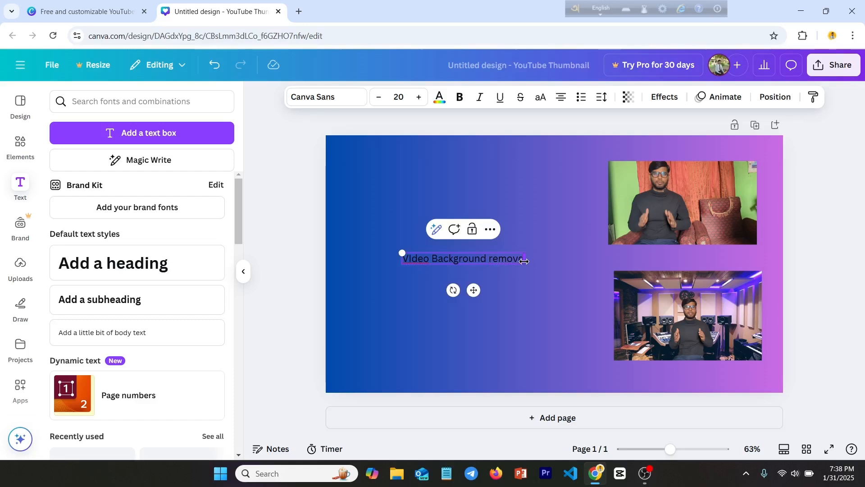
Increase the font size of the text to 38
{"action": "left_click", "coordinate": [420, 100]}
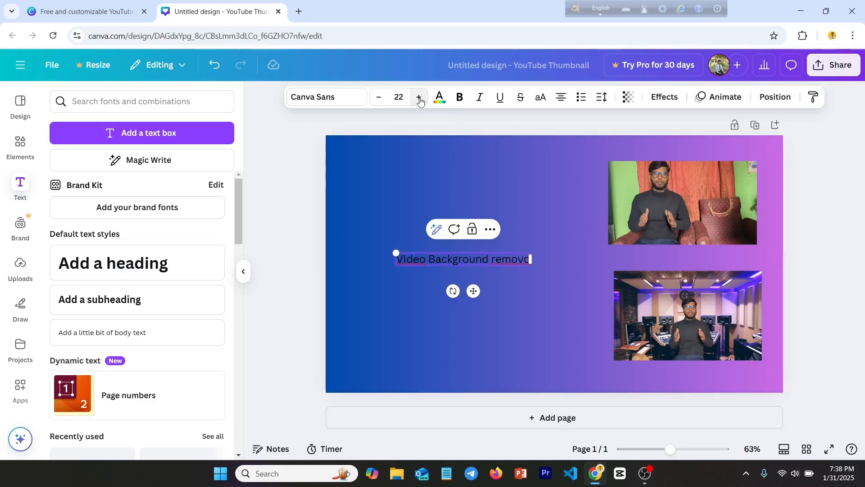
{"action": "left_click", "coordinate": [420, 101]}
{"action": "left_click", "coordinate": [419, 102]}
{"action": "left_click", "coordinate": [419, 101]}
{"action": "left_click", "coordinate": [419, 101]}
{"action": "left_click", "coordinate": [419, 101]}
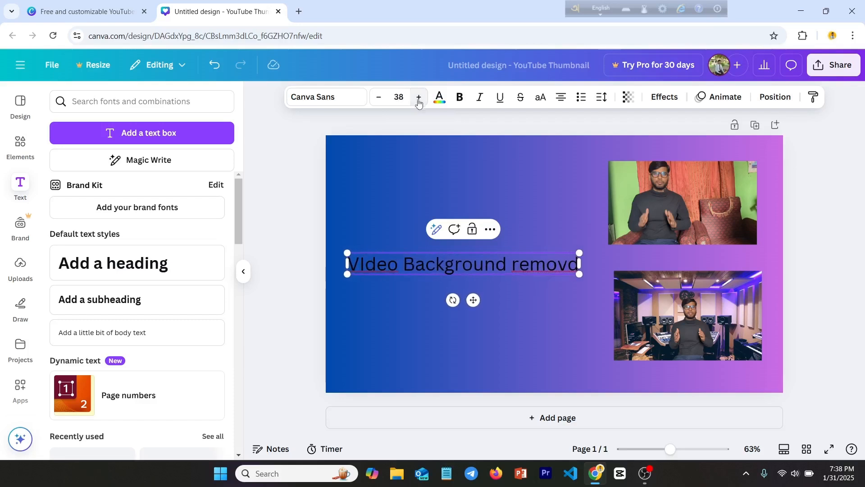
Change the text's font to the recently used Archivo Black
{"action": "left_click", "coordinate": [327, 101]}
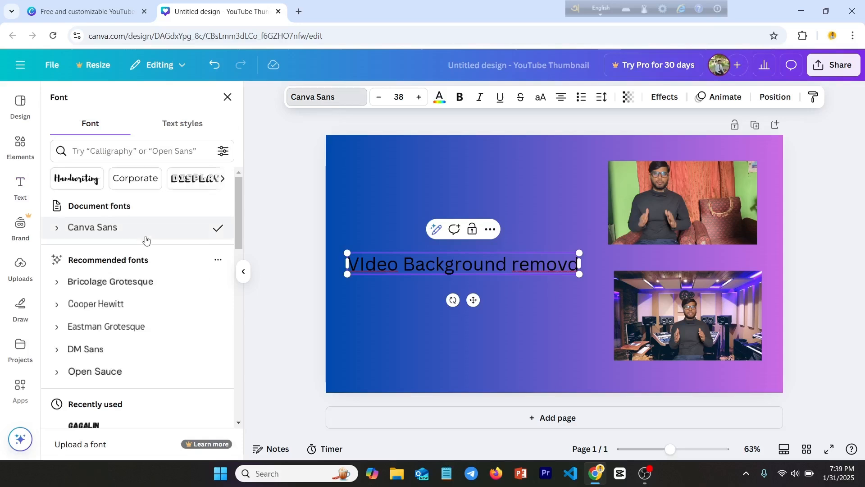
{"action": "scroll", "coordinate": [143, 247], "scroll_direction": "down", "scroll_amount": 3}
{"action": "scroll", "coordinate": [137, 277], "scroll_direction": "down", "scroll_amount": 1}
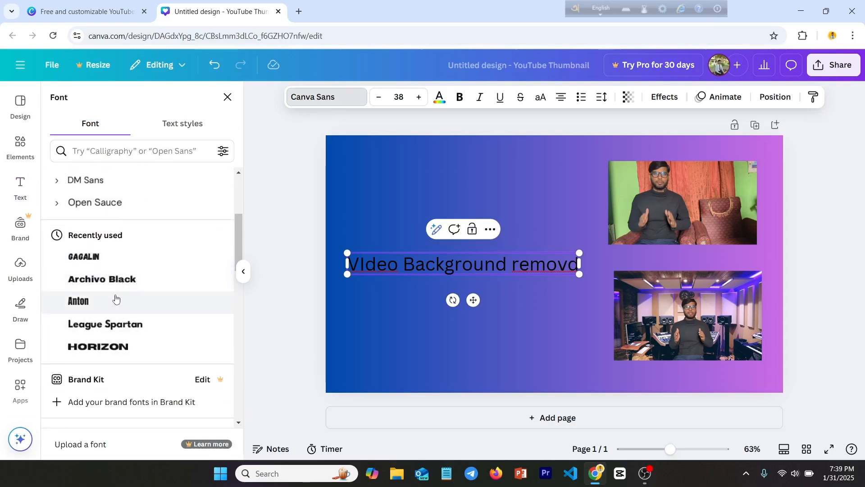
{"action": "left_click", "coordinate": [149, 283]}
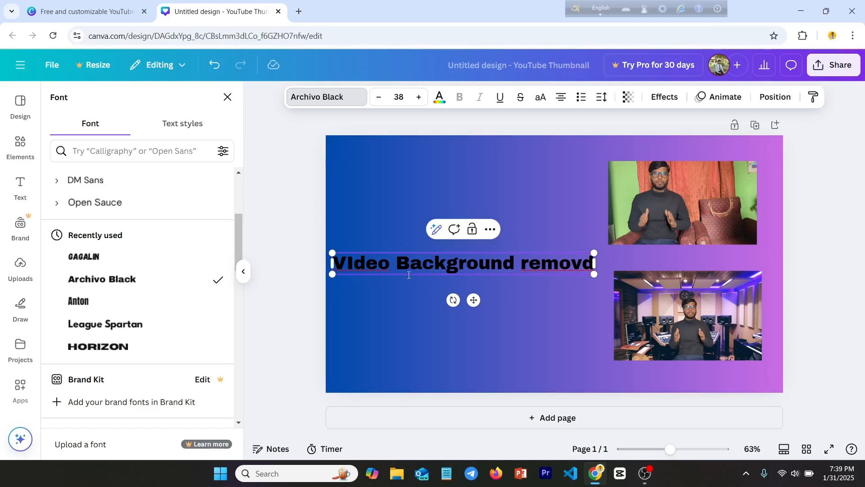
{"action": "key", "text": "Escape"}
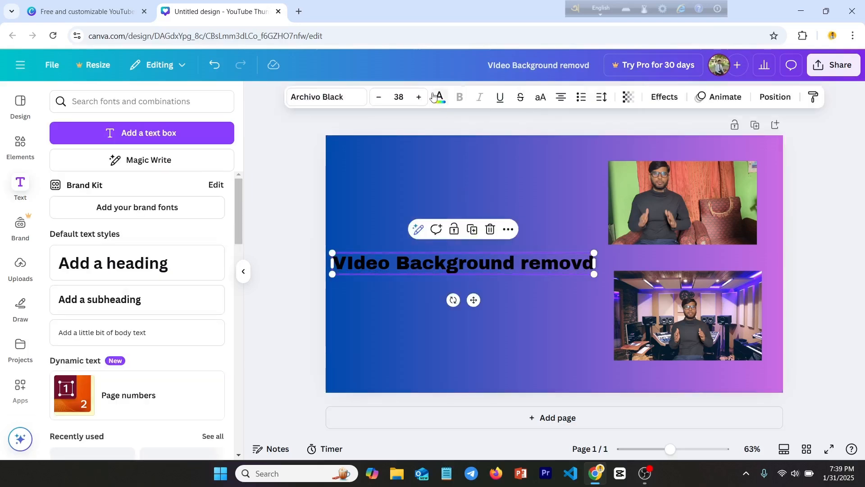
Set the text color to white (#ffffff) from the default solid colors
{"action": "left_click", "coordinate": [440, 97]}
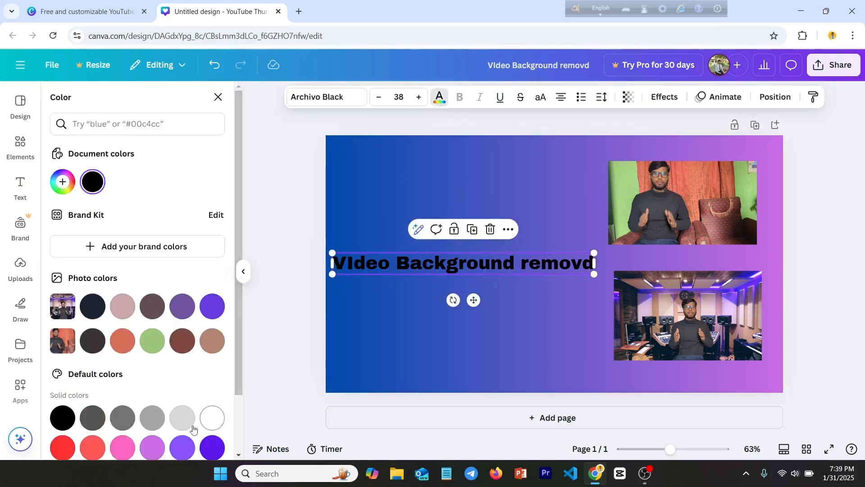
{"action": "scroll", "coordinate": [189, 270], "scroll_direction": "down", "scroll_amount": 2}
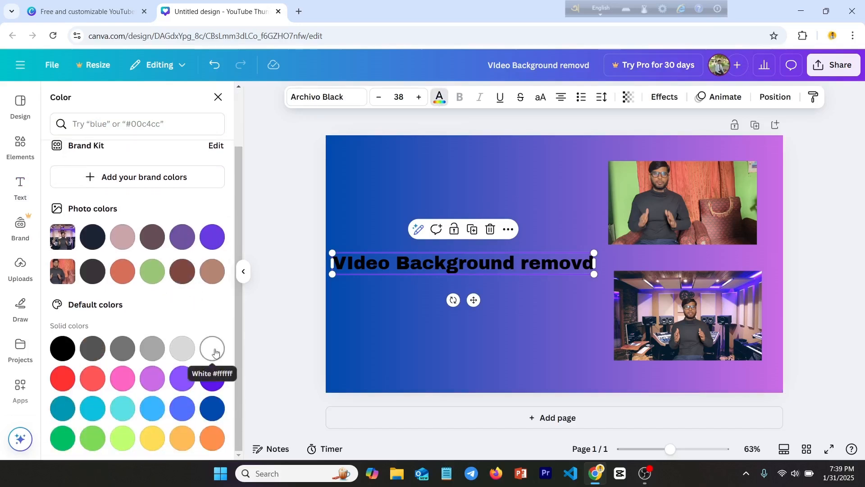
{"action": "left_click", "coordinate": [213, 350]}
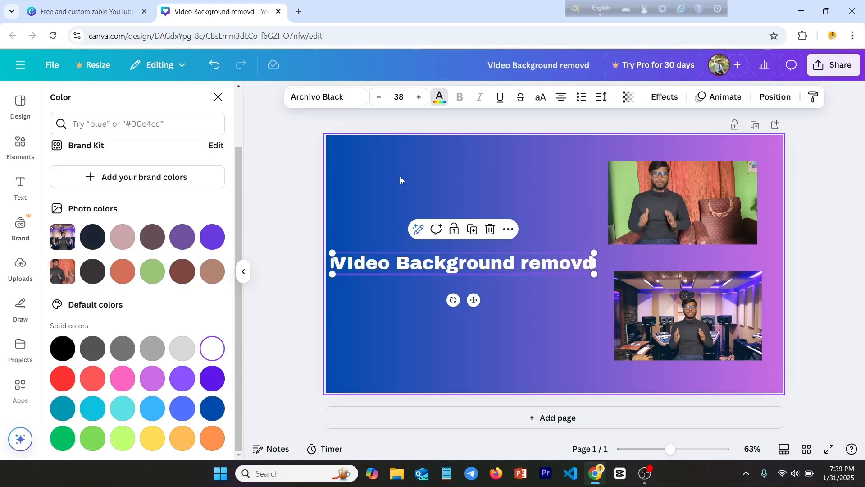
{"action": "key", "text": "Escape"}
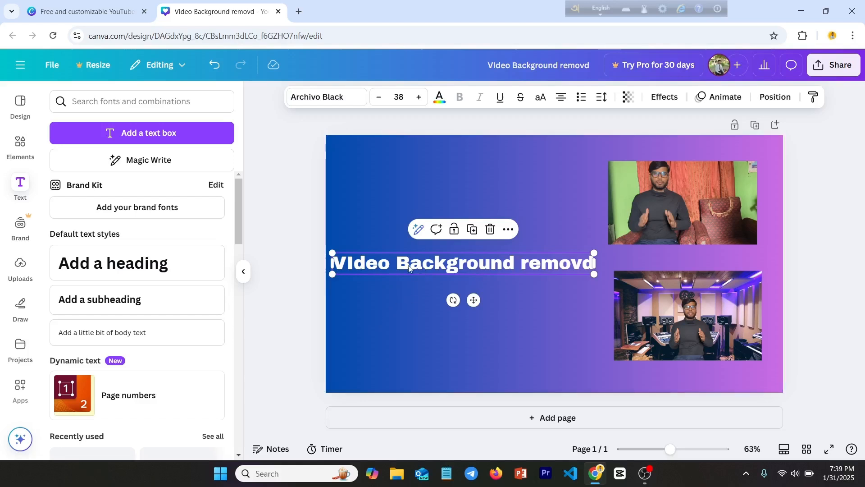
Break the text into three centered lines with one word on each line
{"action": "left_click", "coordinate": [393, 265]}
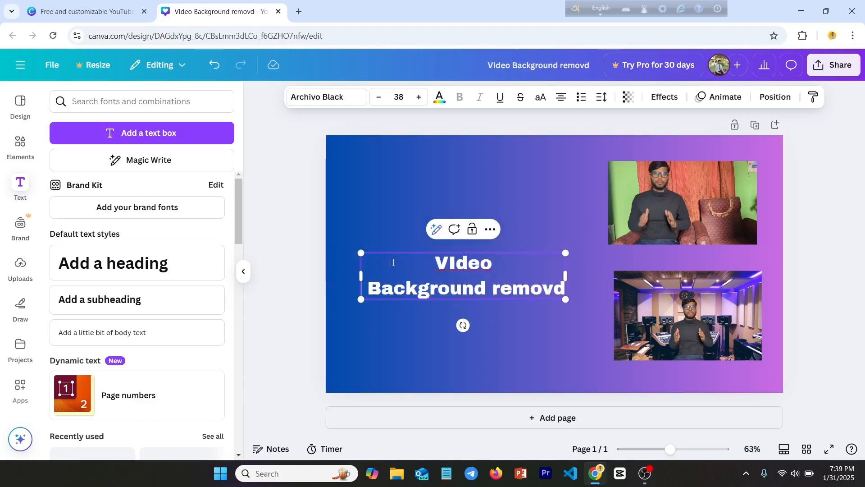
{"action": "left_click", "coordinate": [483, 288]}
{"action": "key", "text": "Return"}
{"action": "left_click", "coordinate": [475, 345]}
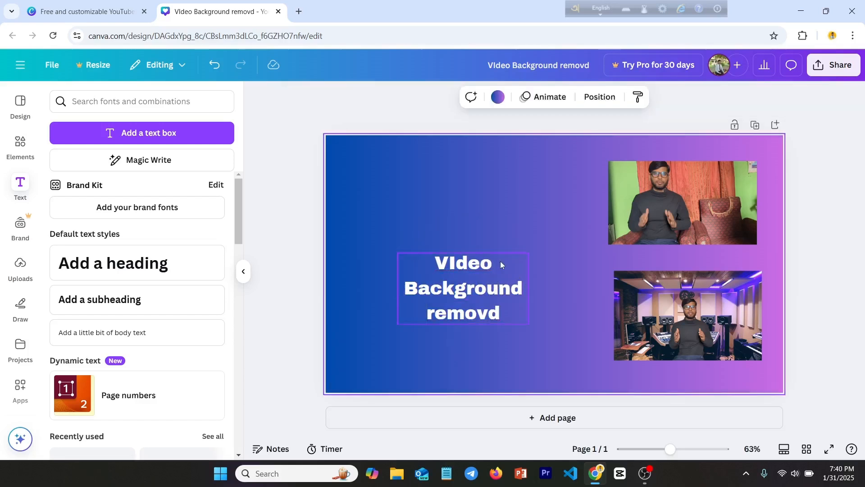
Enlarge the three-line text to a font size of about 56.8 and place it higher, beside the two photos
{"action": "left_click", "coordinate": [503, 265]}
{"action": "left_click_drag", "start_coordinate": [527, 251], "coordinate": [594, 217]}
{"action": "left_click_drag", "start_coordinate": [522, 297], "coordinate": [504, 267]}
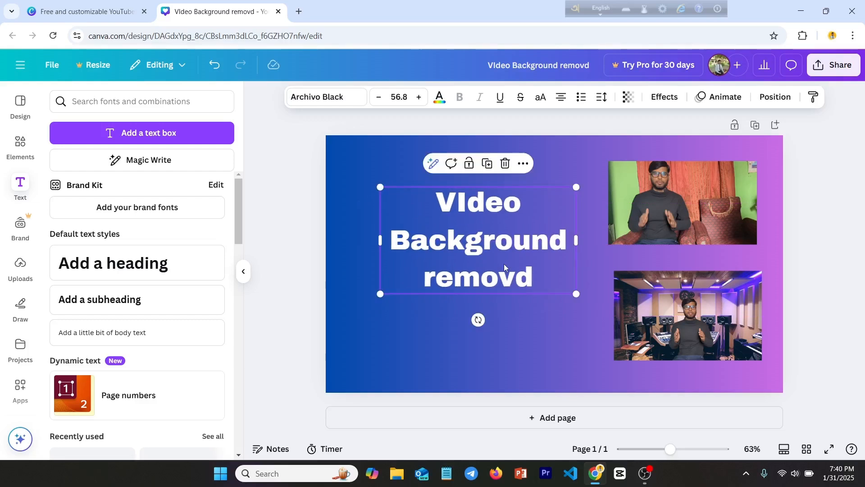
Correct the capitalization of the text's first word so it reads "Video"
{"action": "left_click", "coordinate": [467, 206]}
{"action": "key", "text": "BackSpace"}
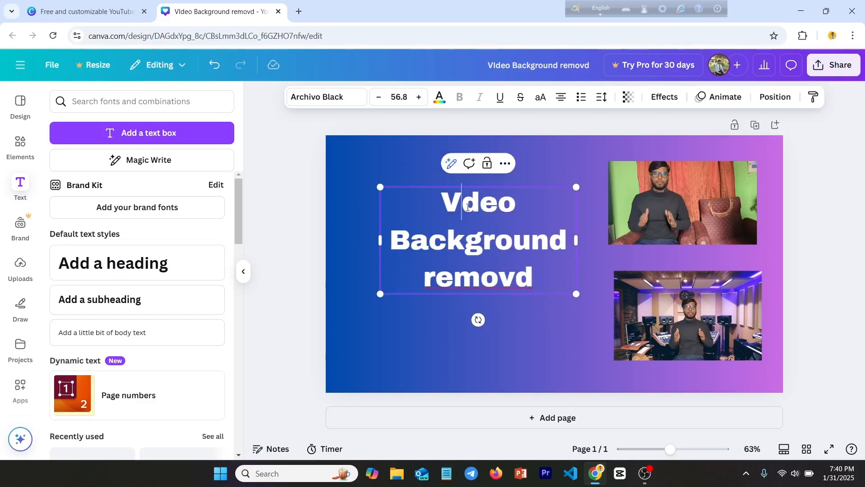
{"action": "type", "text": "i"}
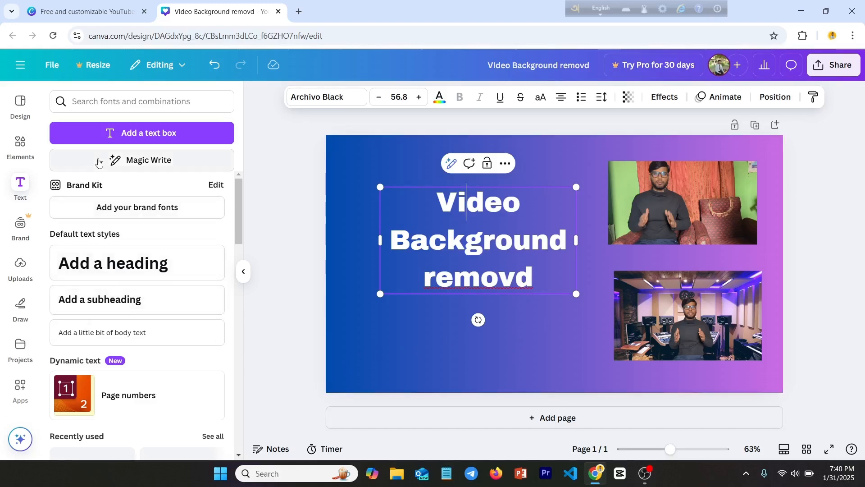
Add the uploaded cut-out photo of the pointing man, shrink it and fit it into the page's lower left corner
{"action": "left_click", "coordinate": [20, 267]}
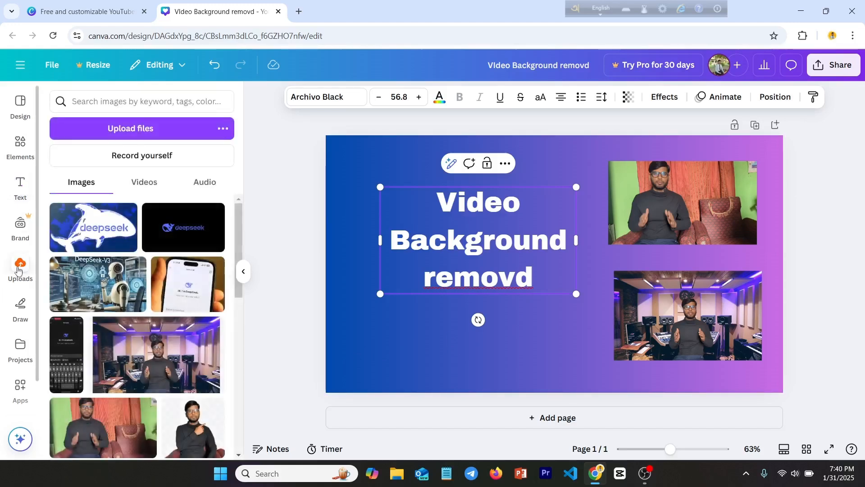
{"action": "scroll", "coordinate": [158, 272], "scroll_direction": "down", "scroll_amount": 2}
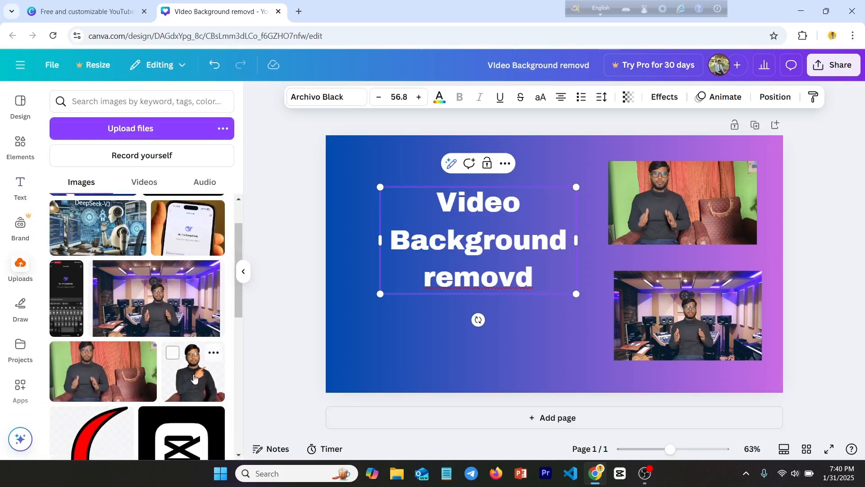
{"action": "key", "text": "ctrl+v"}
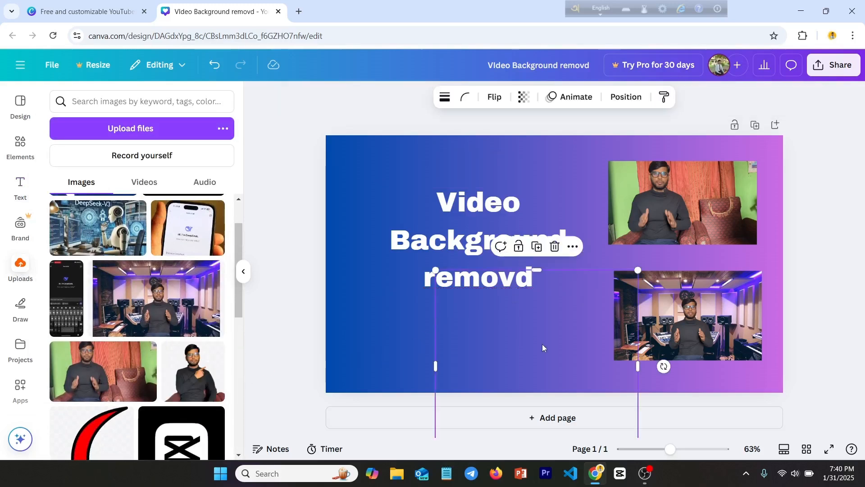
{"action": "left_click_drag", "start_coordinate": [542, 245], "coordinate": [538, 252]}
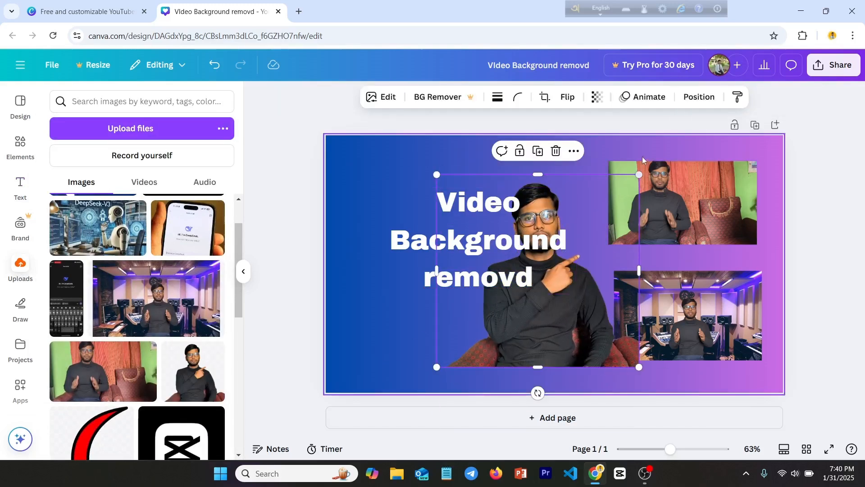
{"action": "left_click_drag", "start_coordinate": [630, 184], "coordinate": [524, 289]}
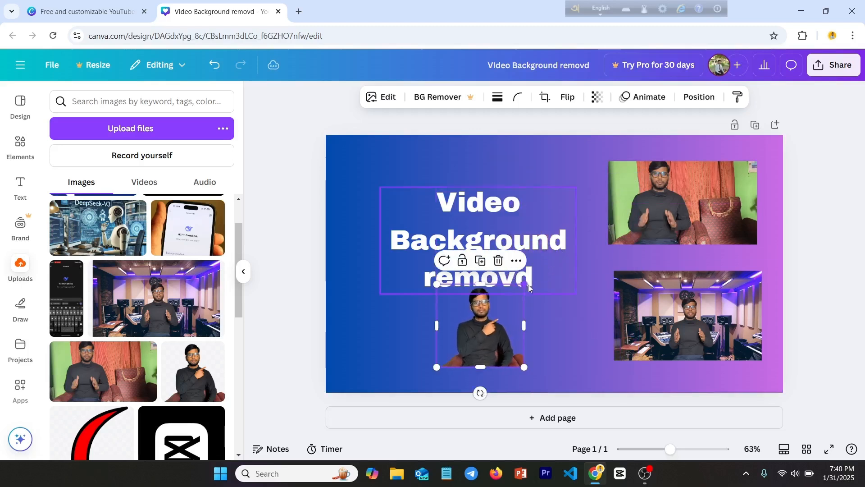
{"action": "left_click_drag", "start_coordinate": [492, 321], "coordinate": [381, 345]}
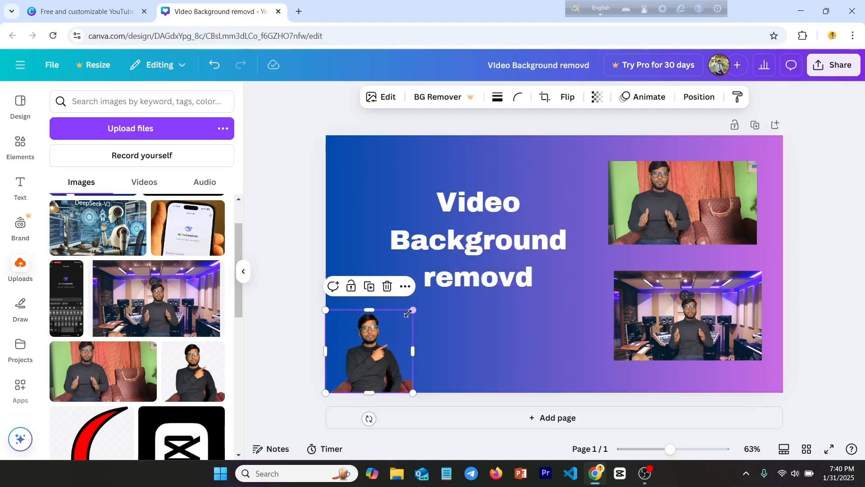
{"action": "left_click_drag", "start_coordinate": [412, 312], "coordinate": [429, 294]}
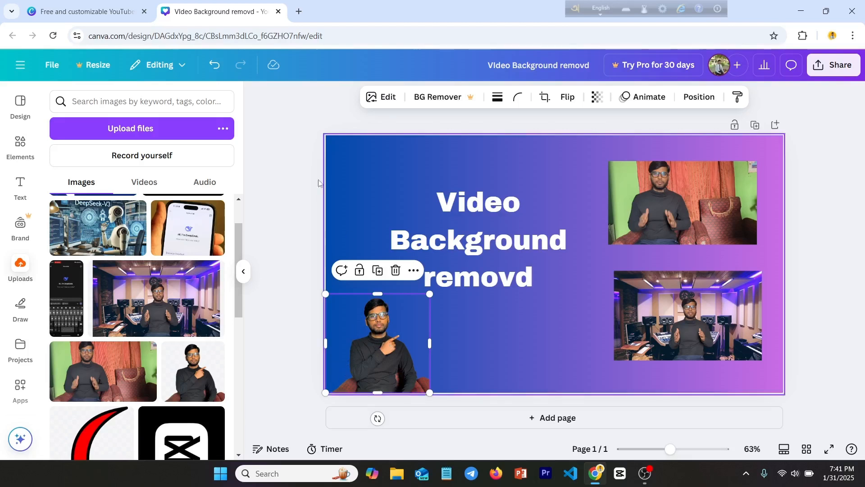
Apply the Outline shadow effect to the cut-out photo of the pointing man
{"action": "left_click", "coordinate": [373, 102]}
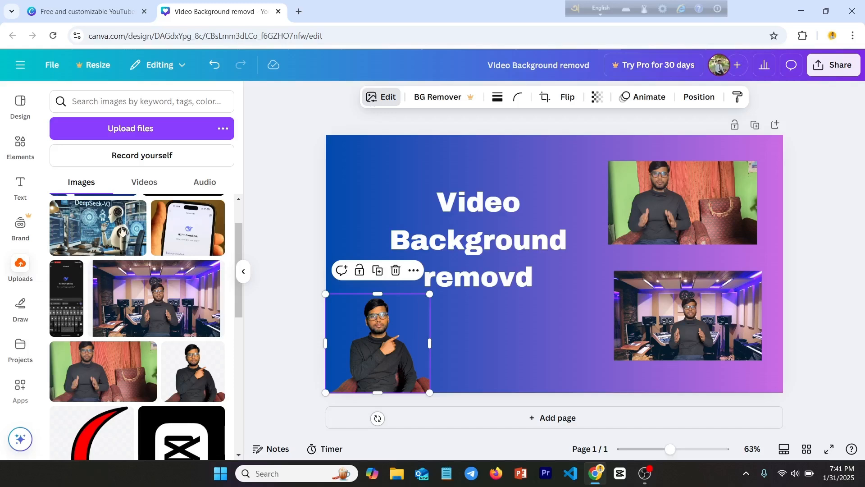
{"action": "scroll", "coordinate": [150, 206], "scroll_direction": "down", "scroll_amount": 1}
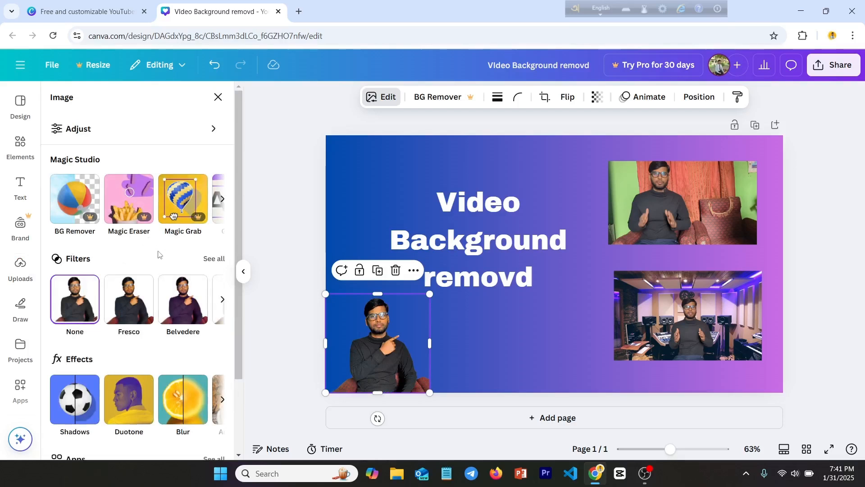
{"action": "scroll", "coordinate": [150, 293], "scroll_direction": "down", "scroll_amount": 3}
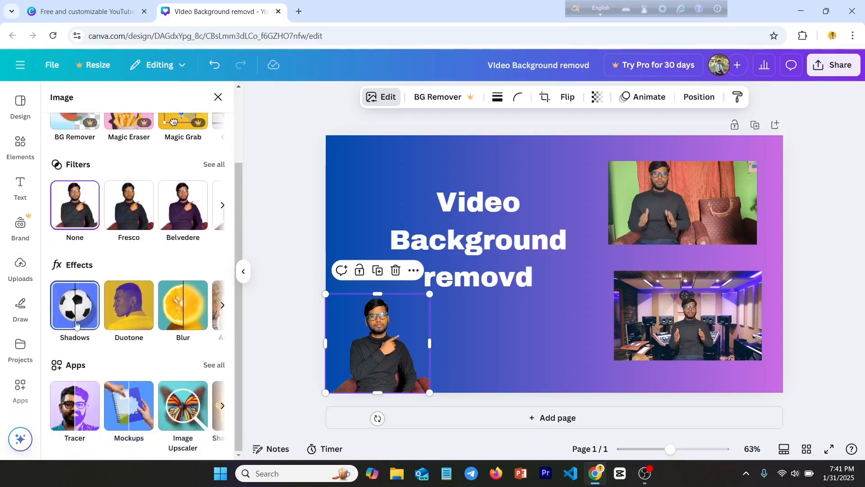
{"action": "left_click", "coordinate": [75, 315]}
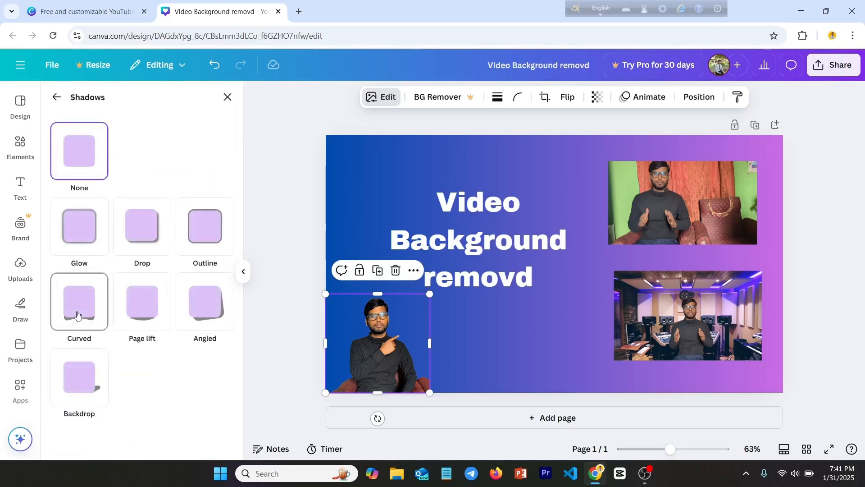
{"action": "left_click", "coordinate": [205, 239]}
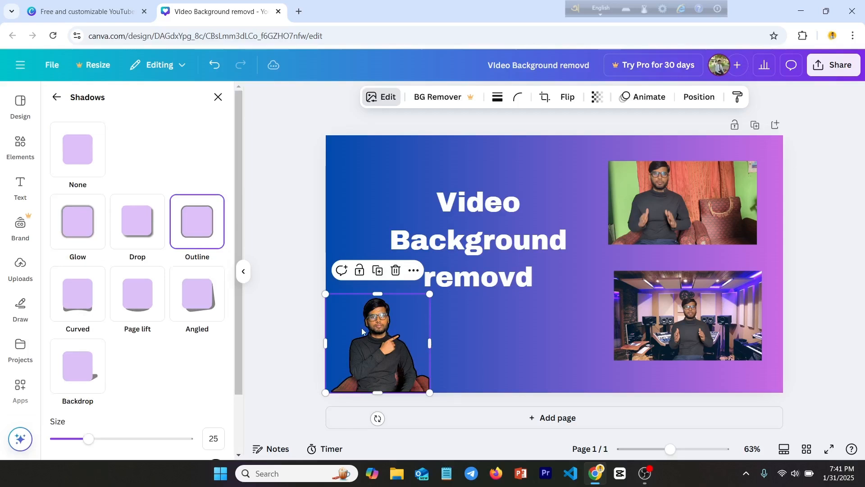
Change the color of the cut-out photo's outline to white
{"action": "scroll", "coordinate": [114, 373], "scroll_direction": "down", "scroll_amount": 2}
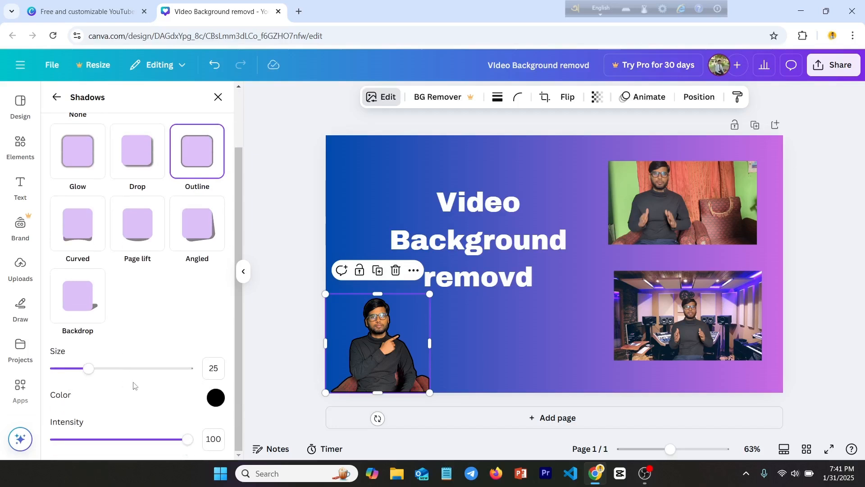
{"action": "left_click", "coordinate": [216, 399]}
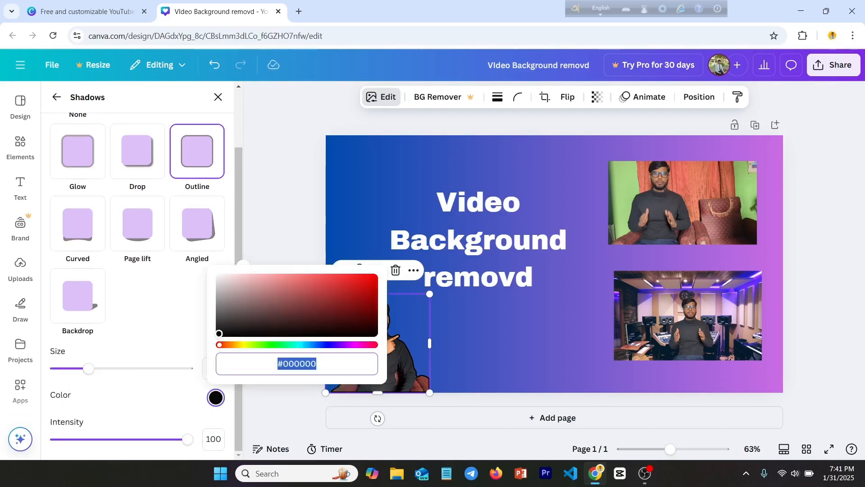
{"action": "left_click_drag", "start_coordinate": [219, 333], "coordinate": [218, 277]}
{"action": "left_click", "coordinate": [516, 340]}
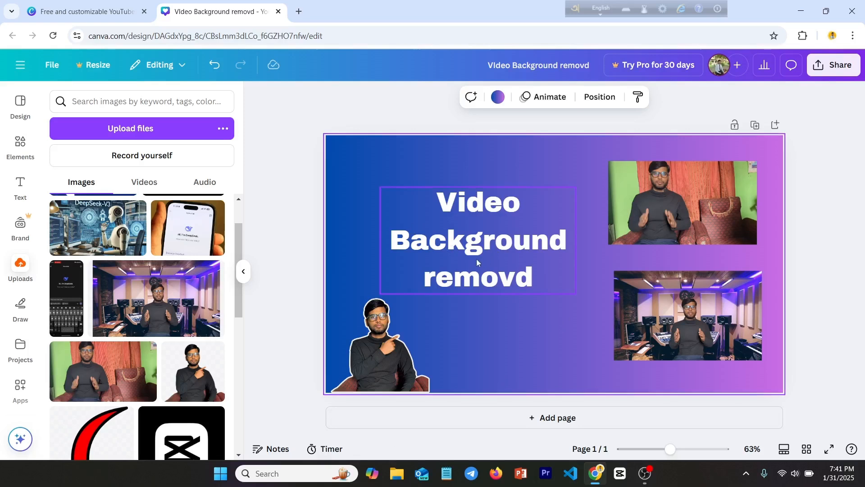
Move the title text slightly down and place the uploaded black-and-white CapCut logo, shrunk to a small square, directly above the word "Video"
{"action": "left_click_drag", "start_coordinate": [488, 255], "coordinate": [487, 269]}
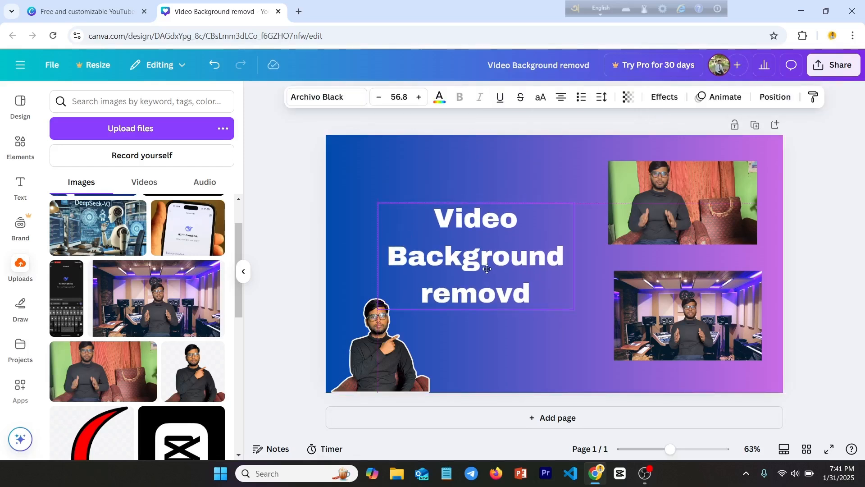
{"action": "scroll", "coordinate": [188, 388], "scroll_direction": "down", "scroll_amount": 1}
{"action": "left_click_drag", "start_coordinate": [185, 388], "coordinate": [478, 248]}
{"action": "left_click_drag", "start_coordinate": [604, 218], "coordinate": [513, 347]}
{"action": "left_click_drag", "start_coordinate": [469, 362], "coordinate": [470, 182]}
{"action": "left_click", "coordinate": [541, 355]}
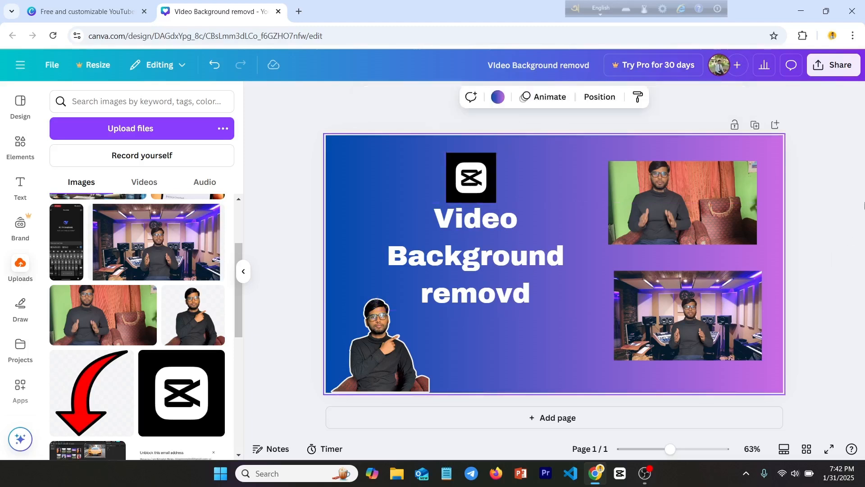